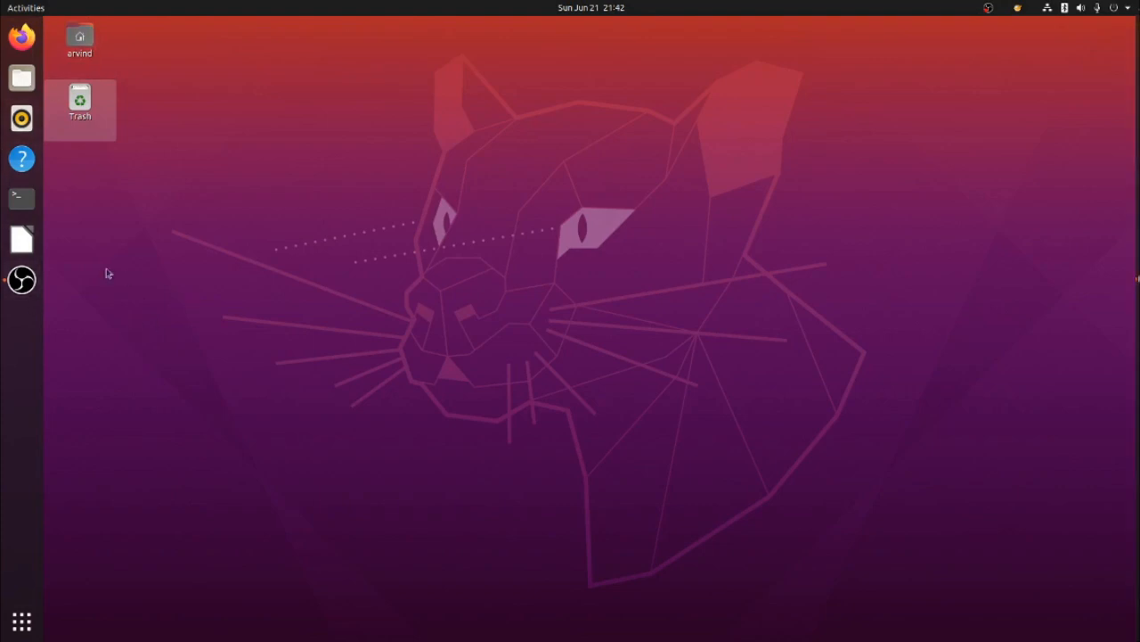
Launch LibreOffice, open the recent presentation "Piping (Process Engineering)" and look through its slides
click(12, 245)
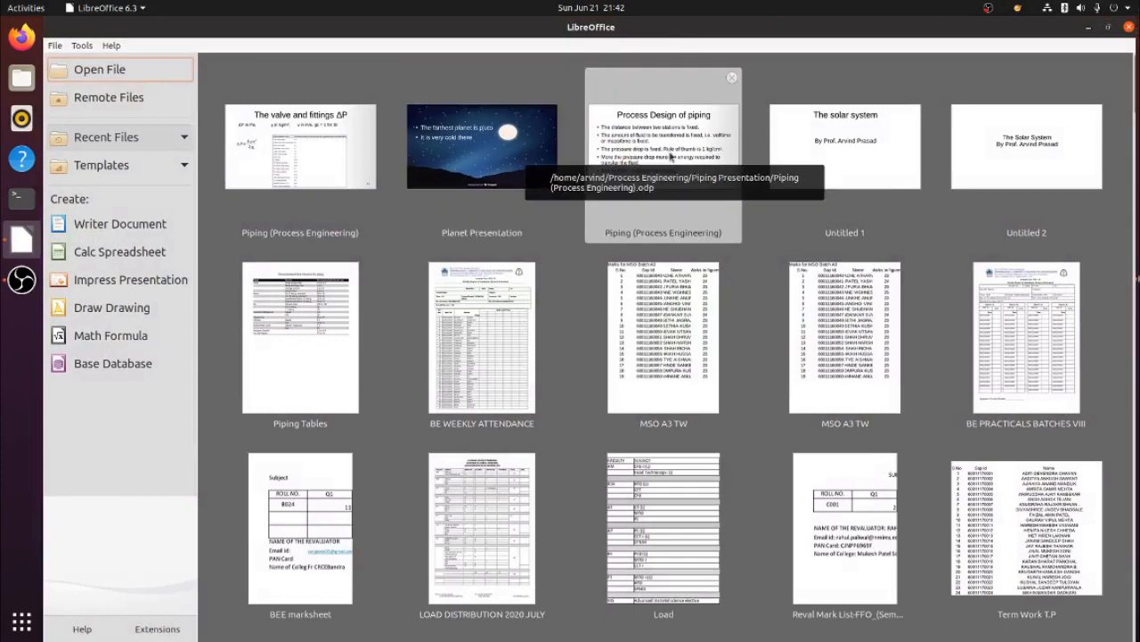
click(281, 155)
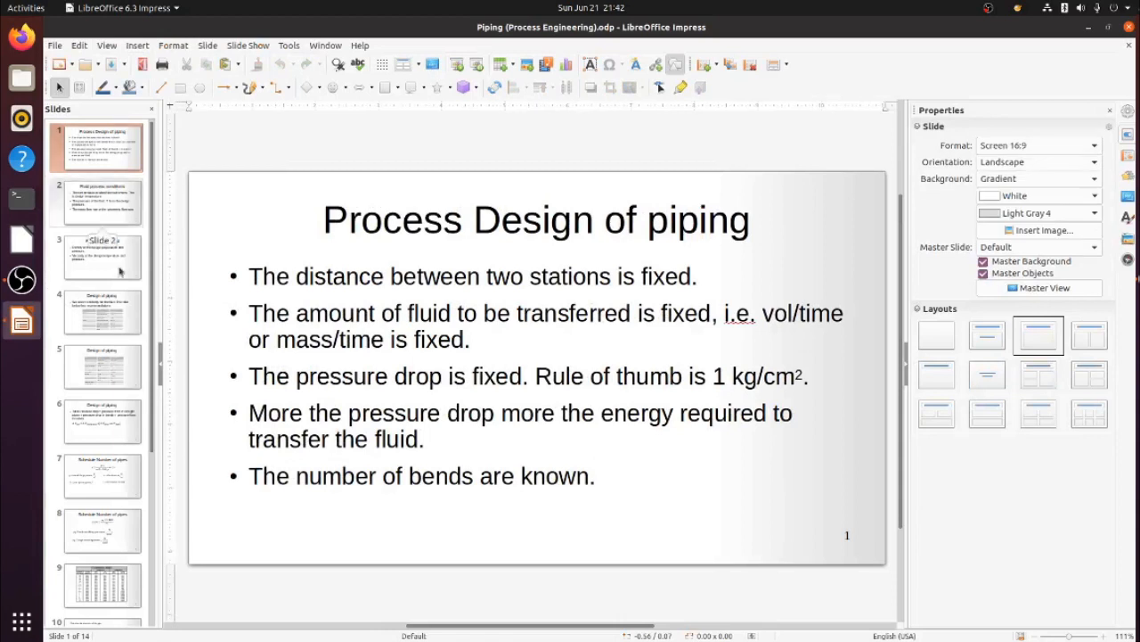
scroll(134, 487, down, 3)
scroll(134, 488, down, 2)
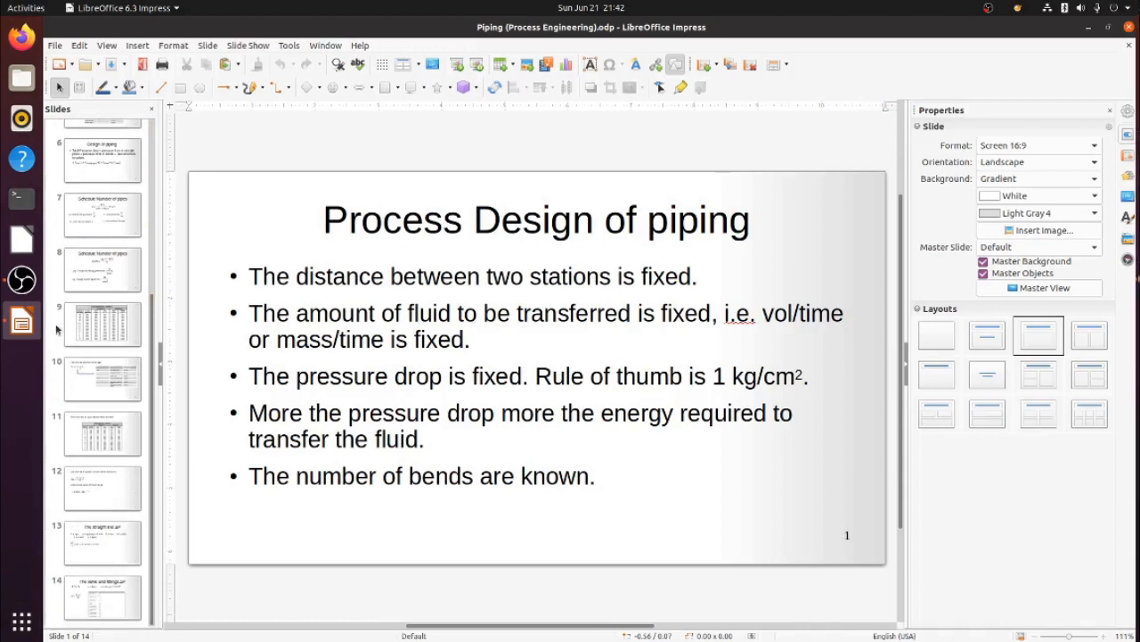
drag(155, 339, 155, 123)
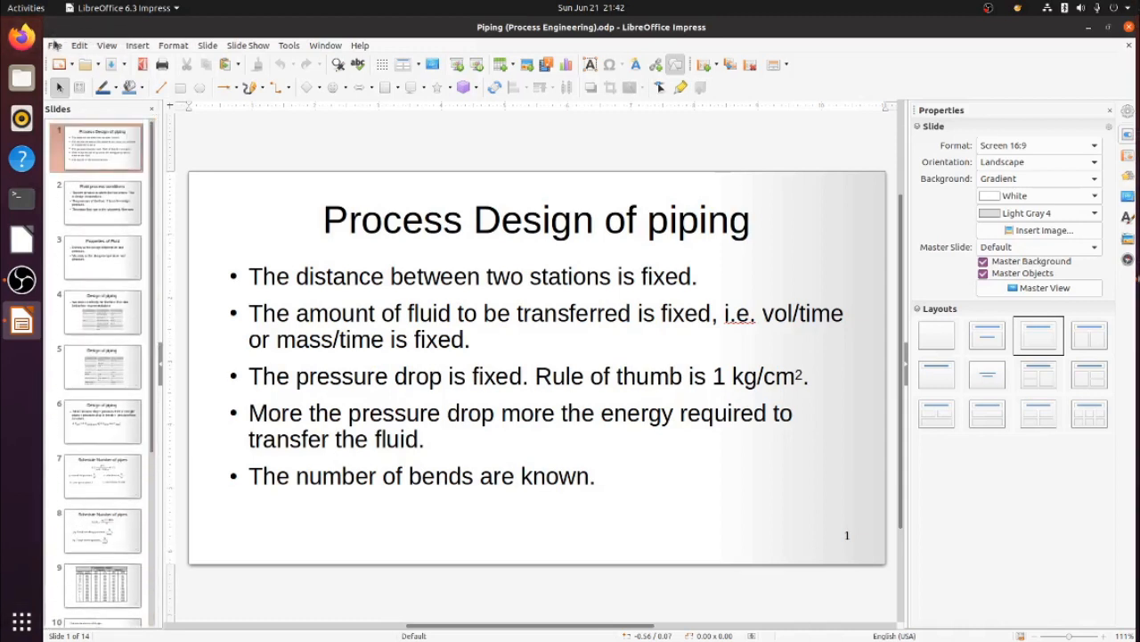
click(54, 46)
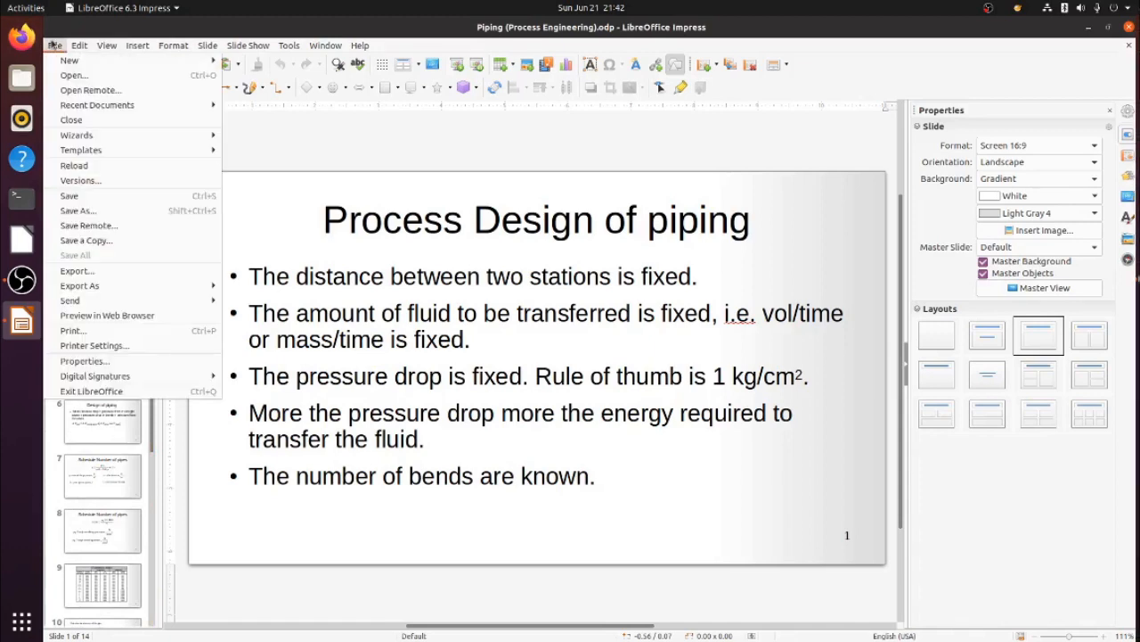
click(76, 270)
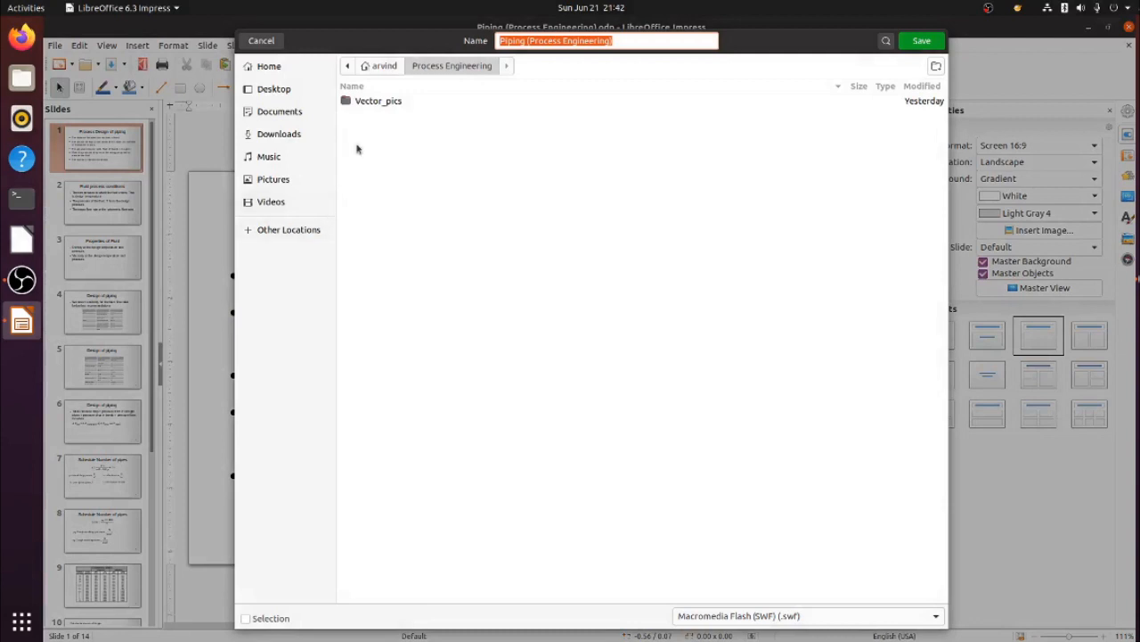
click(376, 68)
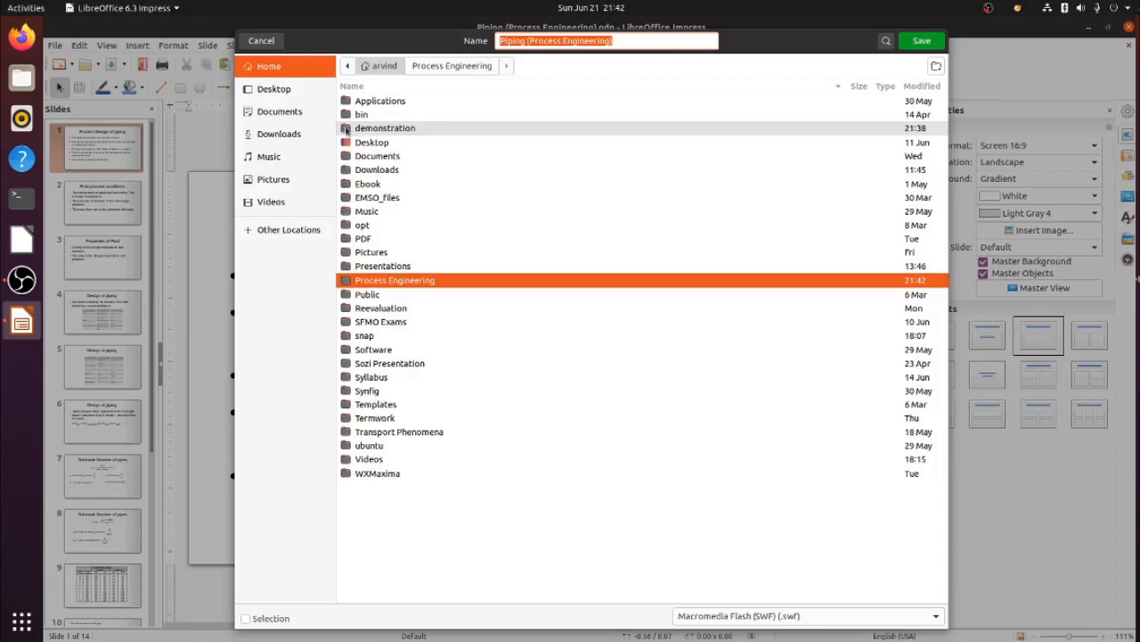
double_click(384, 129)
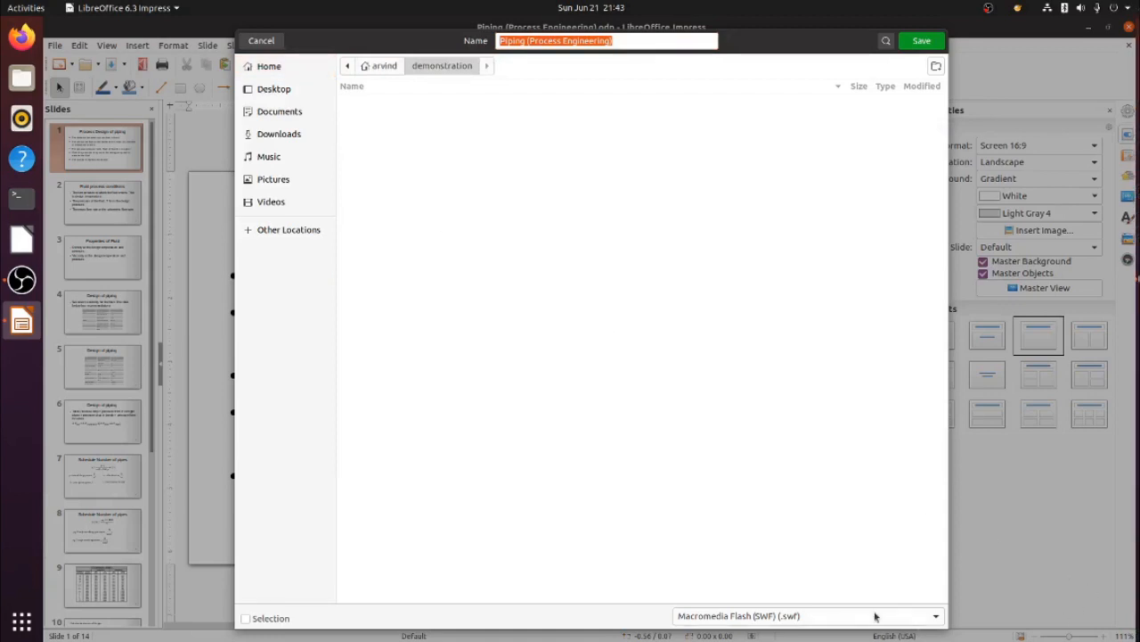
click(932, 615)
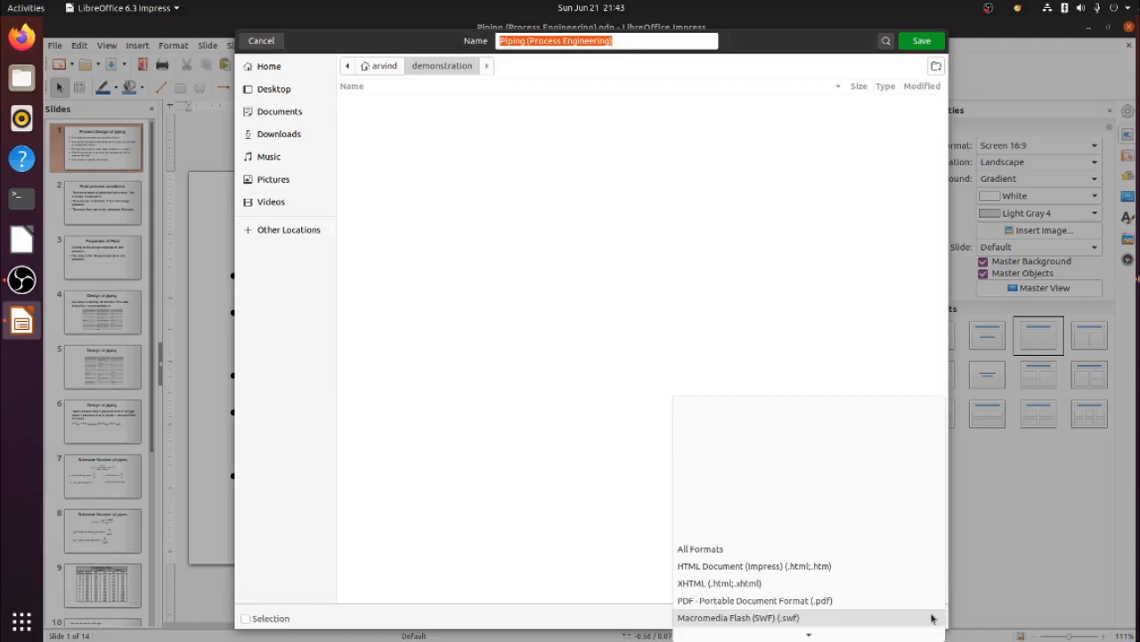
click(737, 566)
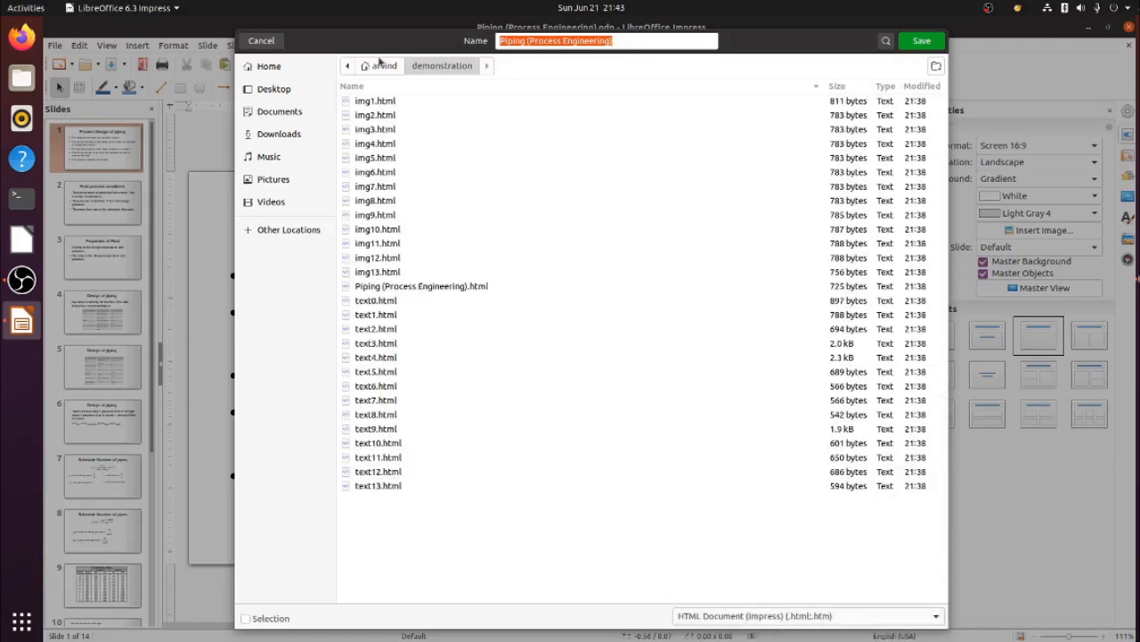
click(389, 489)
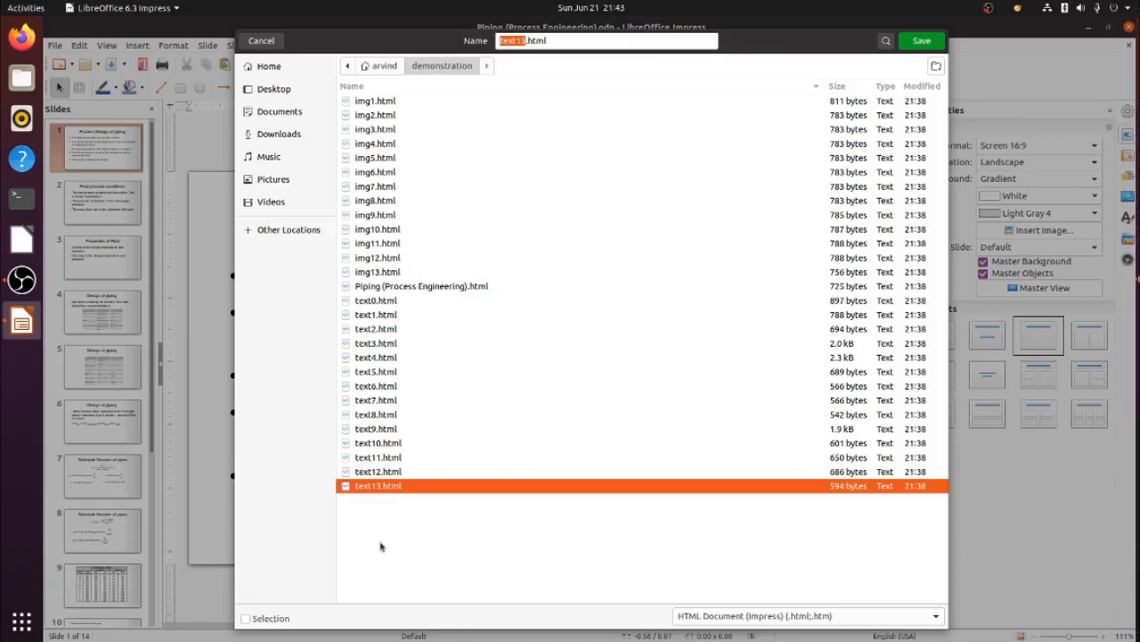
key(Up)
key(Up)
key(Up)
key(Up)
key(Up)
key(Up)
key(Up)
key(Up)
key(Up)
key(Up)
key(Up)
key(Up)
key(Up)
key(Up)
key(Up)
key(Up)
key(Up)
key(Up)
key(Up)
key(Up)
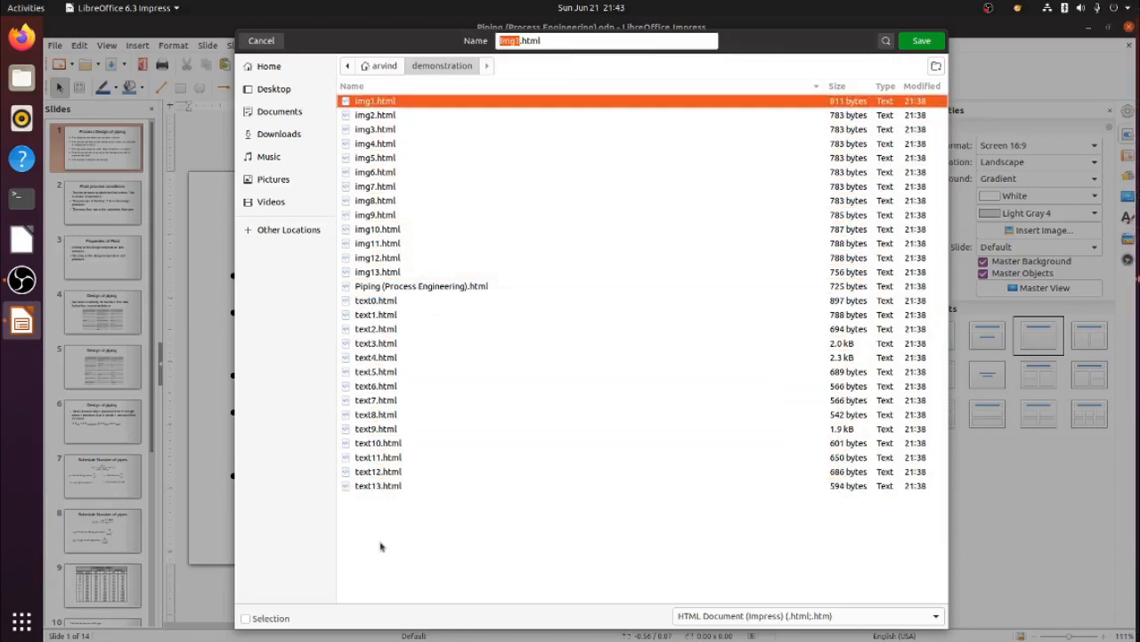
click(262, 41)
Minimize the presentation, delete all files in the home directory's demonstration folder using Files, and close the file manager
click(1101, 27)
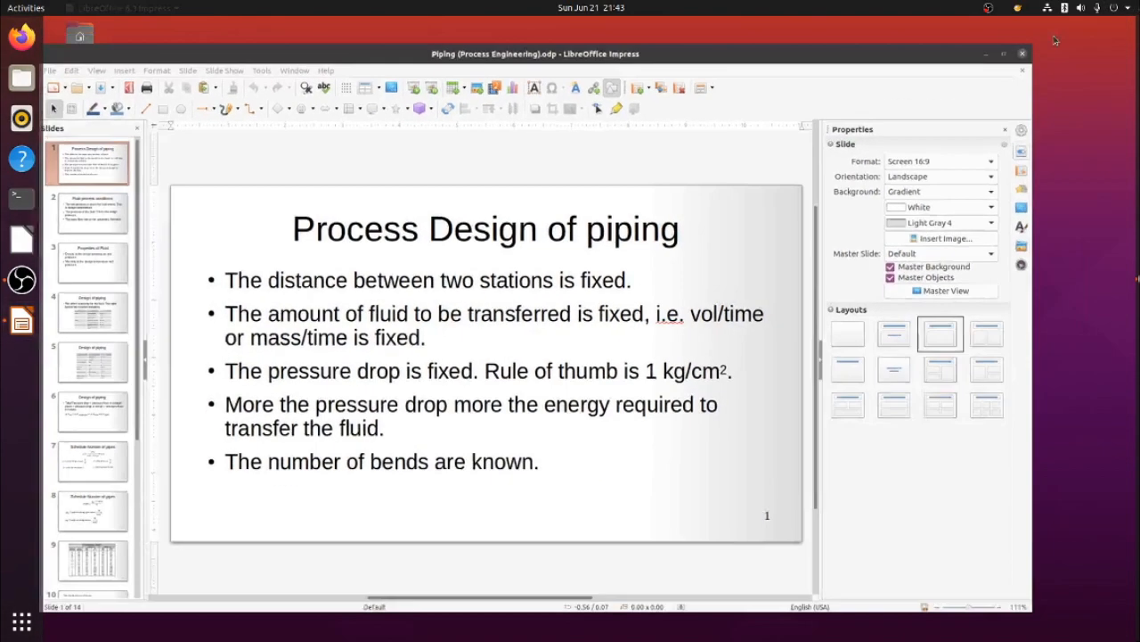
click(985, 53)
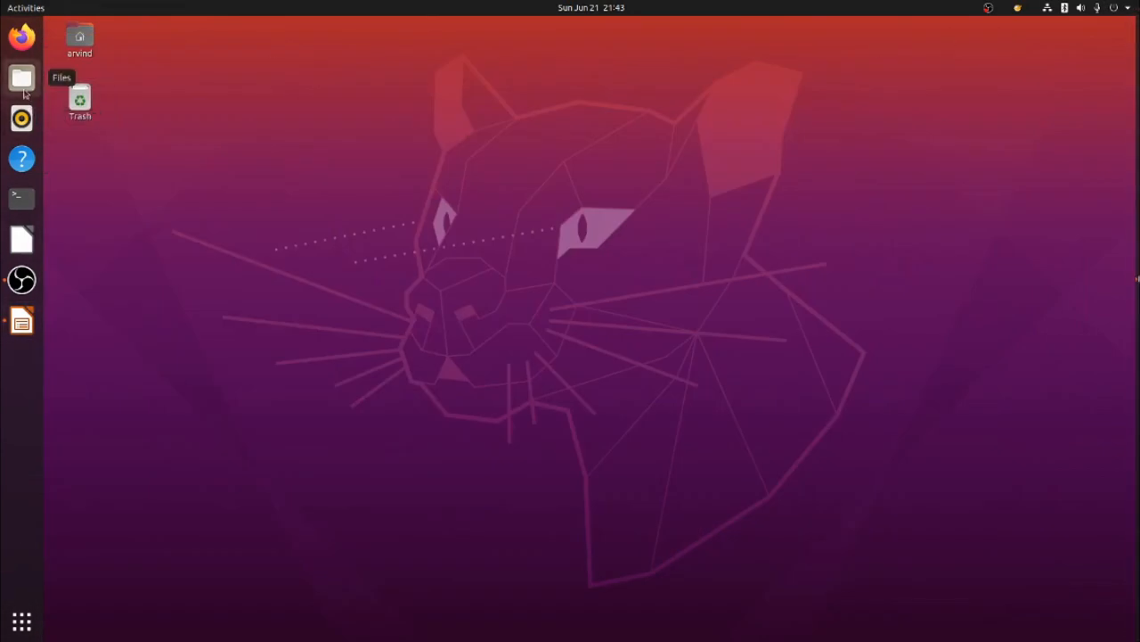
click(23, 89)
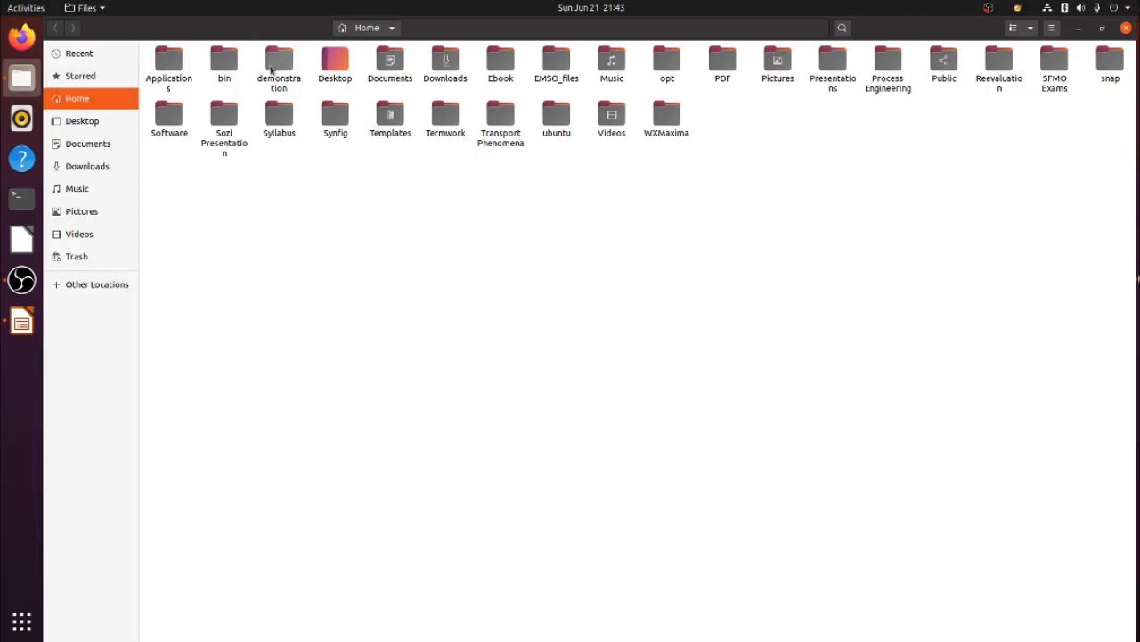
double_click(272, 70)
click(163, 73)
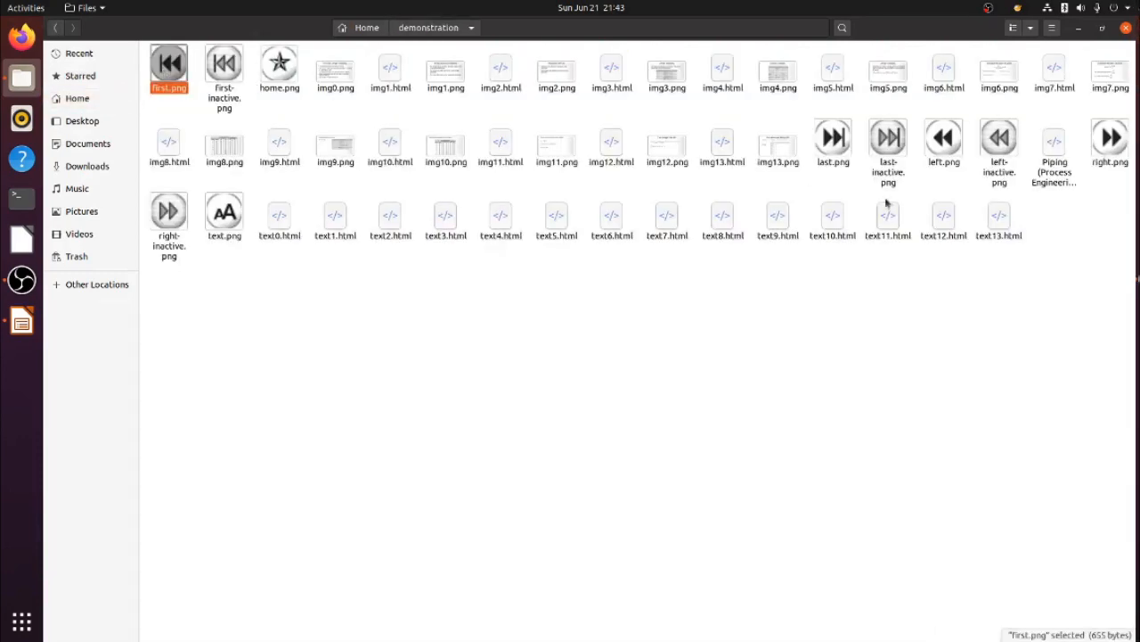
shift+click(1000, 214)
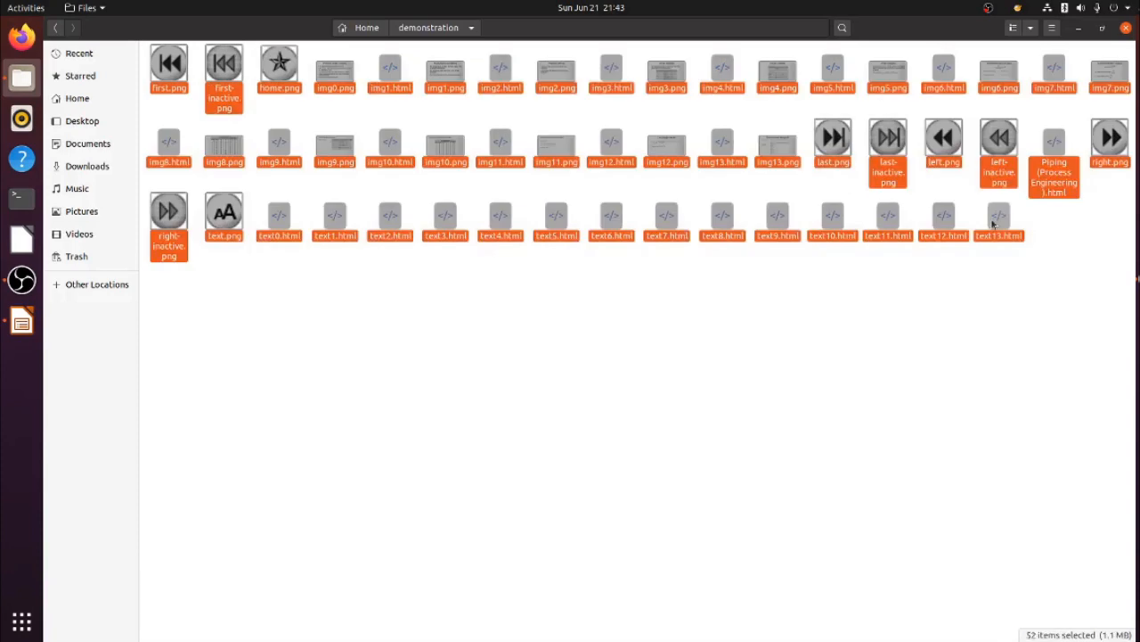
key(Delete)
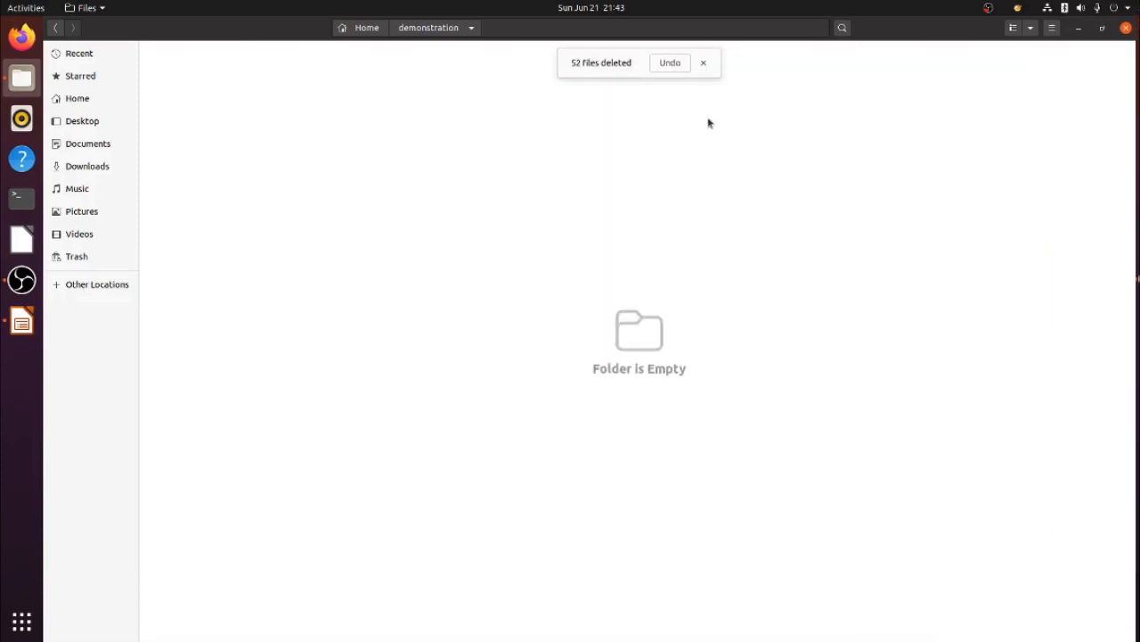
click(703, 63)
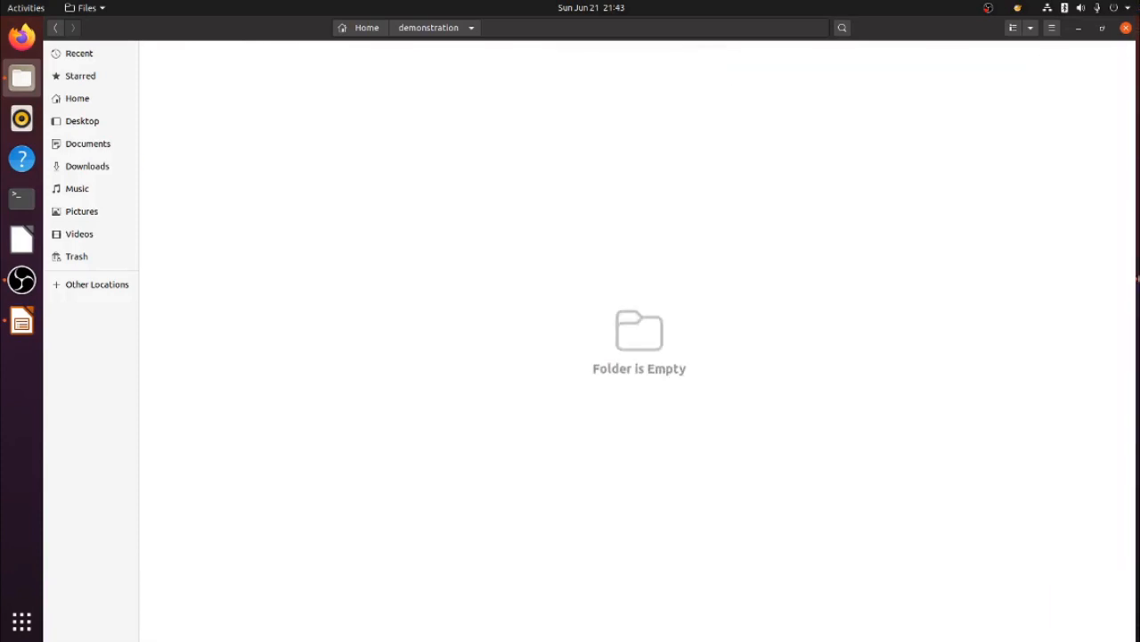
click(1127, 28)
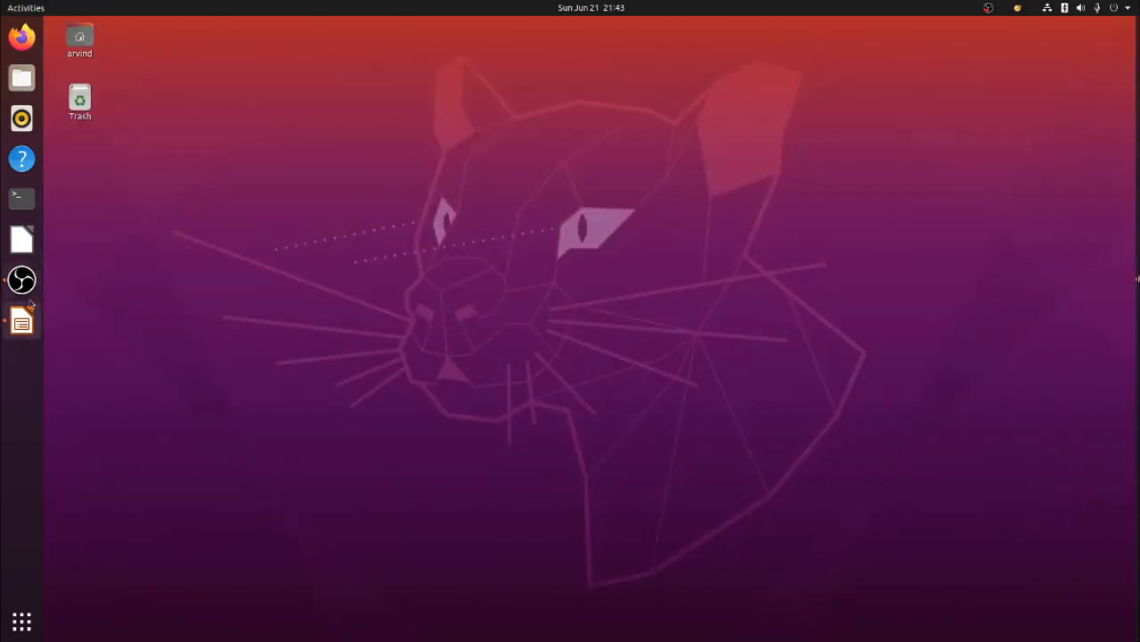
Switch back to LibreOffice Impress and export the presentation to the demonstration folder as an HTML Document (Impress), keeping its name
click(25, 320)
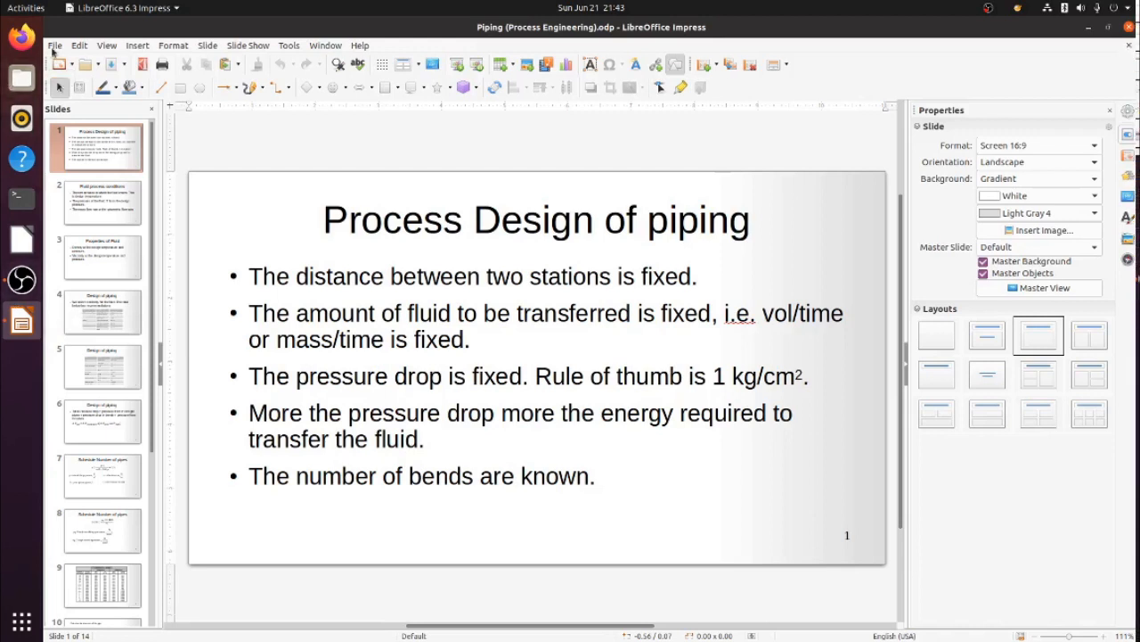
click(53, 47)
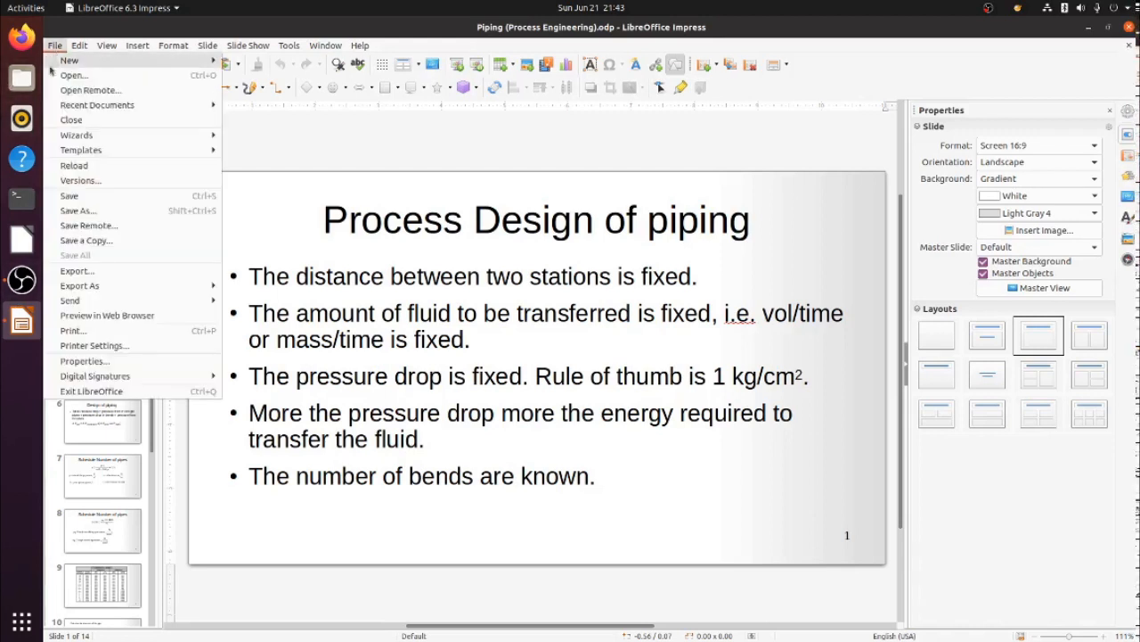
mouse_move(59, 290)
click(67, 271)
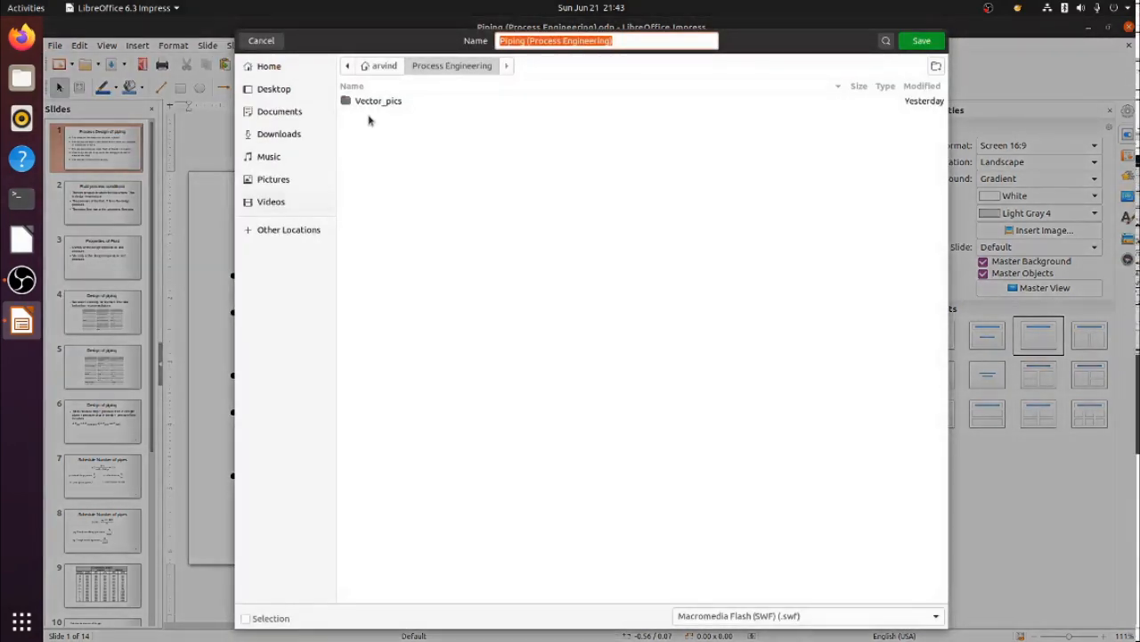
click(384, 65)
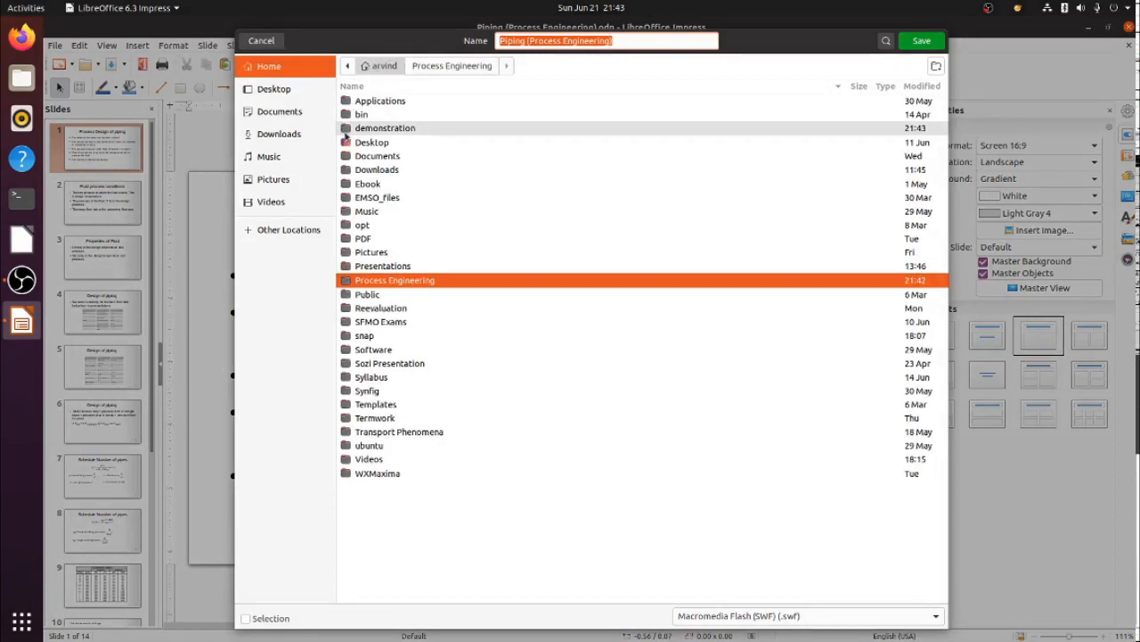
double_click(344, 133)
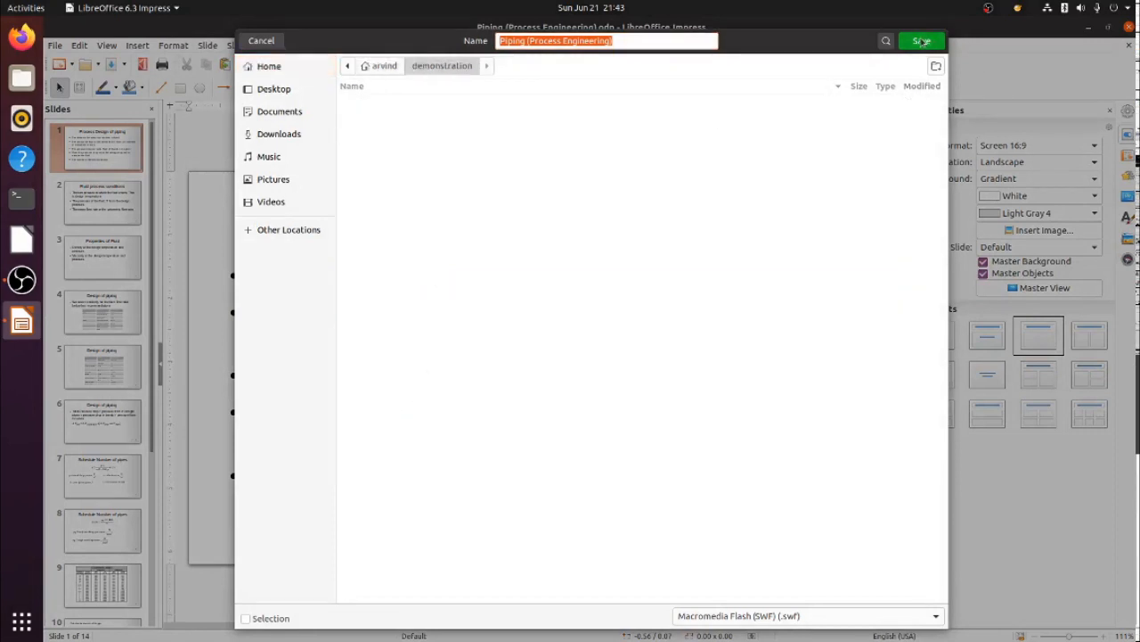
click(934, 616)
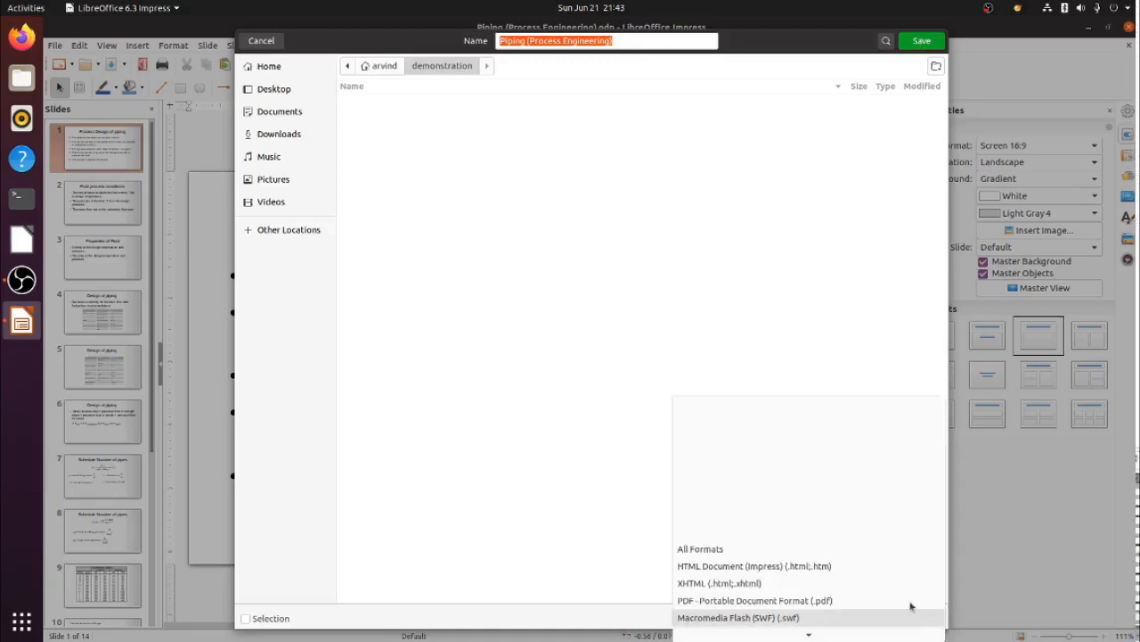
click(762, 571)
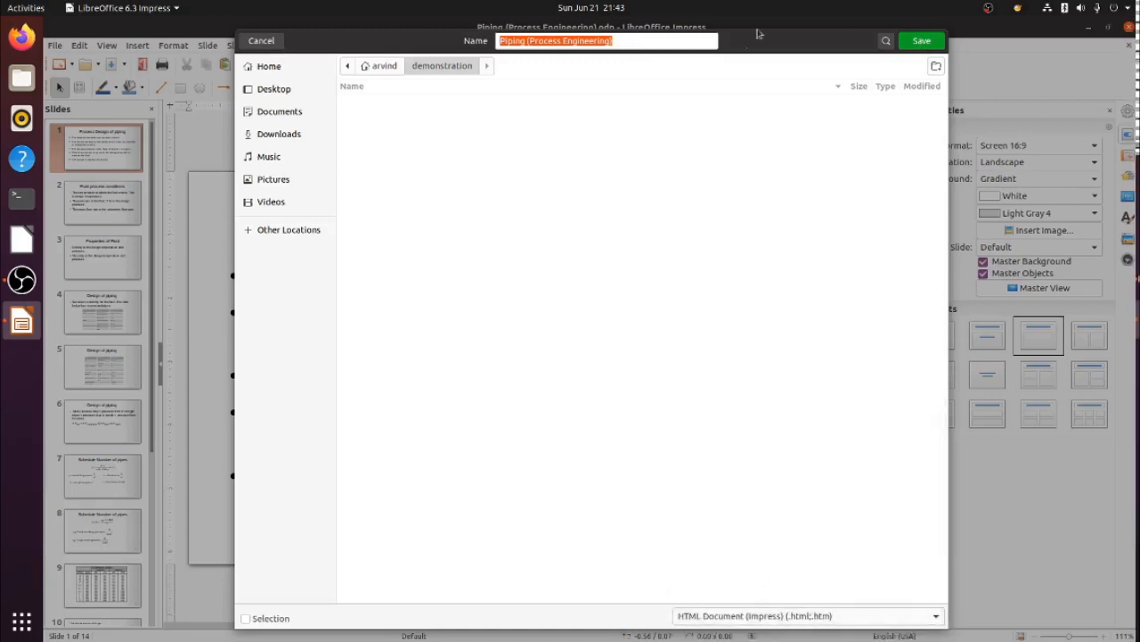
click(922, 42)
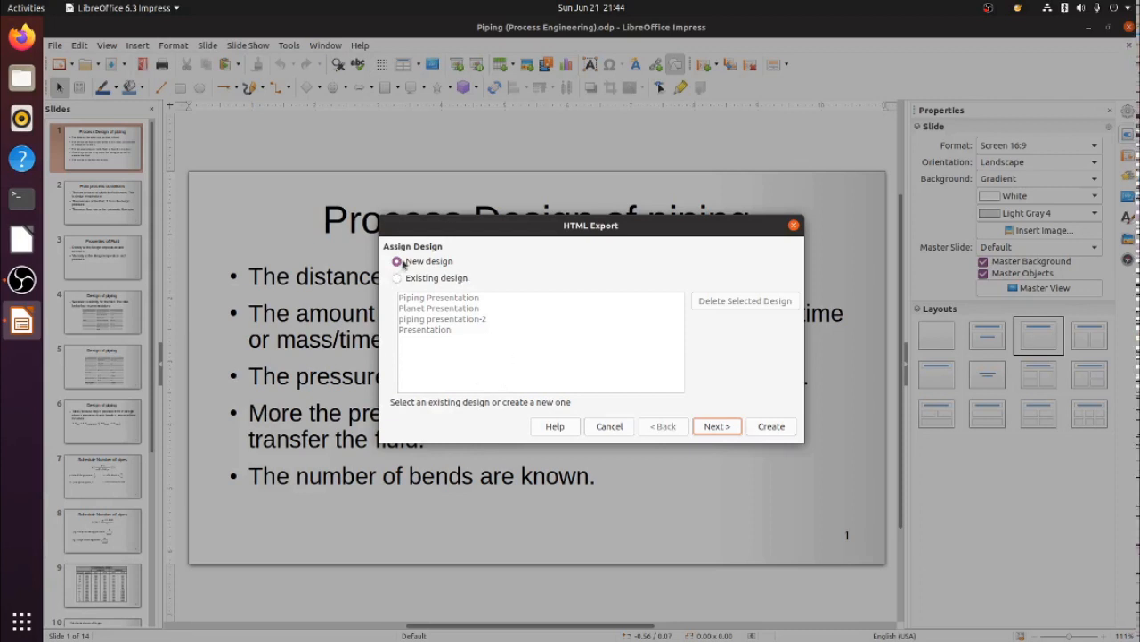
Use a new design in Standard HTML format for the export, without a title page or notes
click(709, 428)
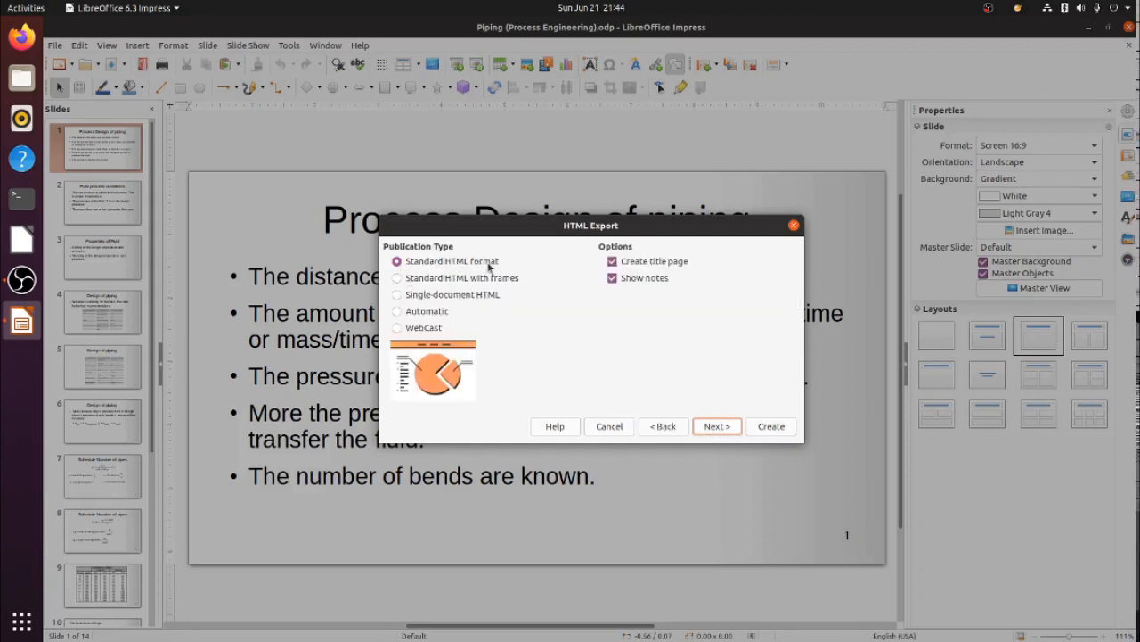
click(612, 262)
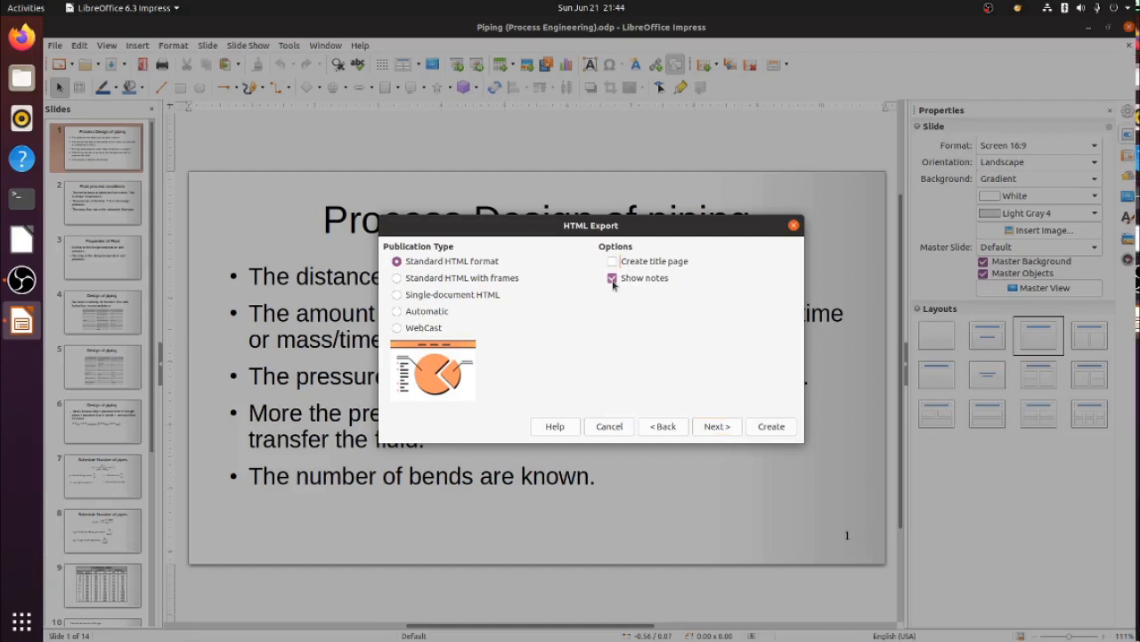
click(613, 278)
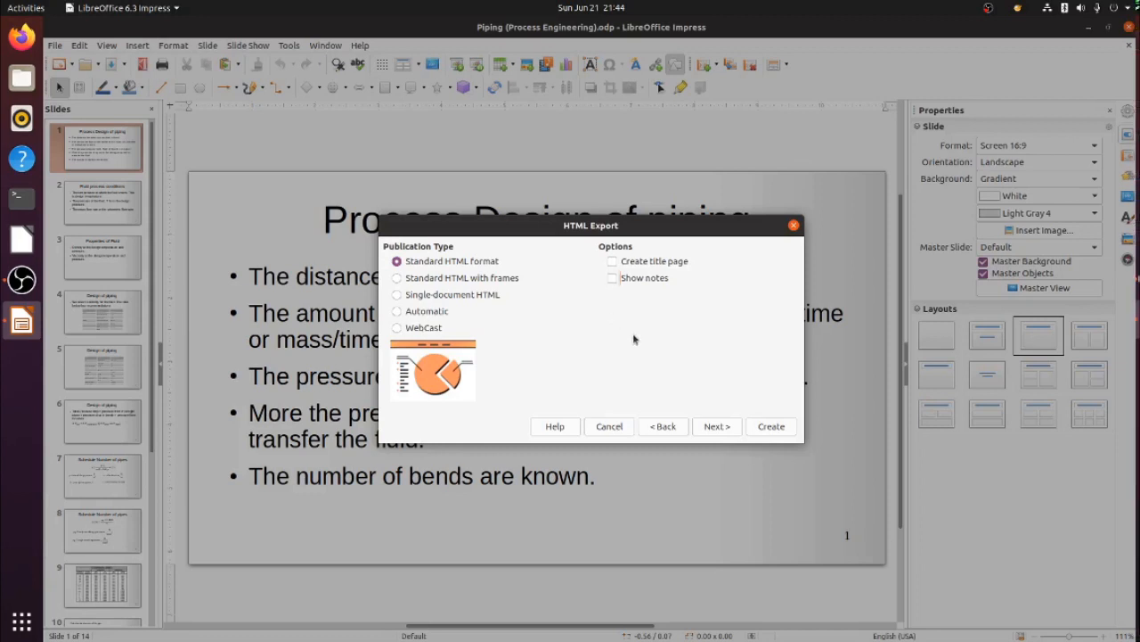
click(712, 427)
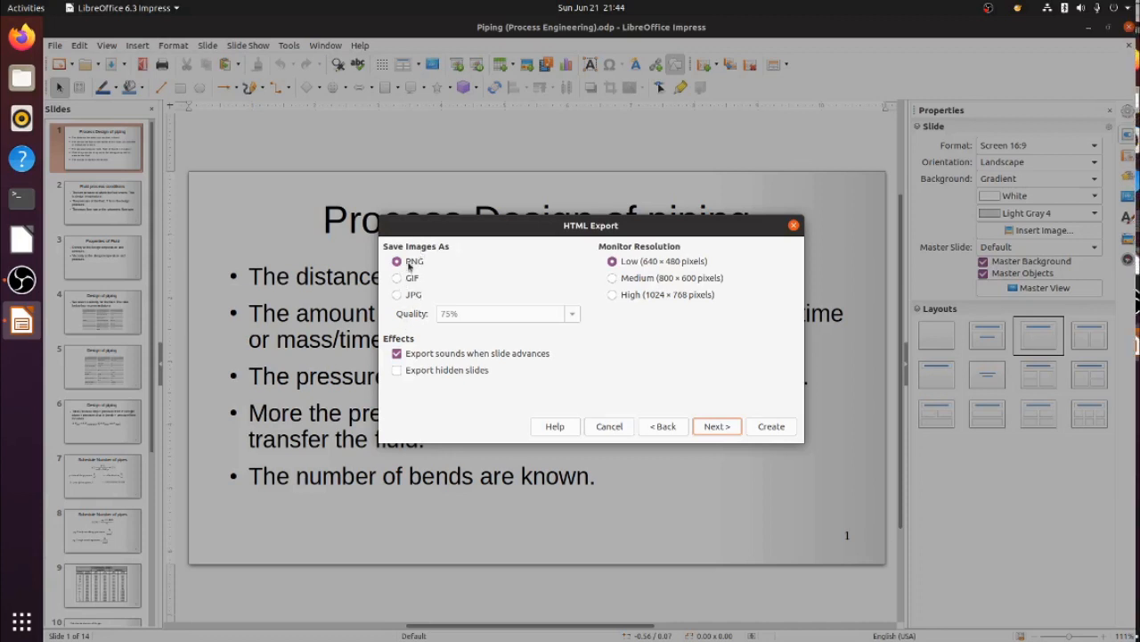
Set the export's monitor resolution to High (1024 × 768 pixels), disable exporting sounds when slides advance, and continue to the button style
click(612, 295)
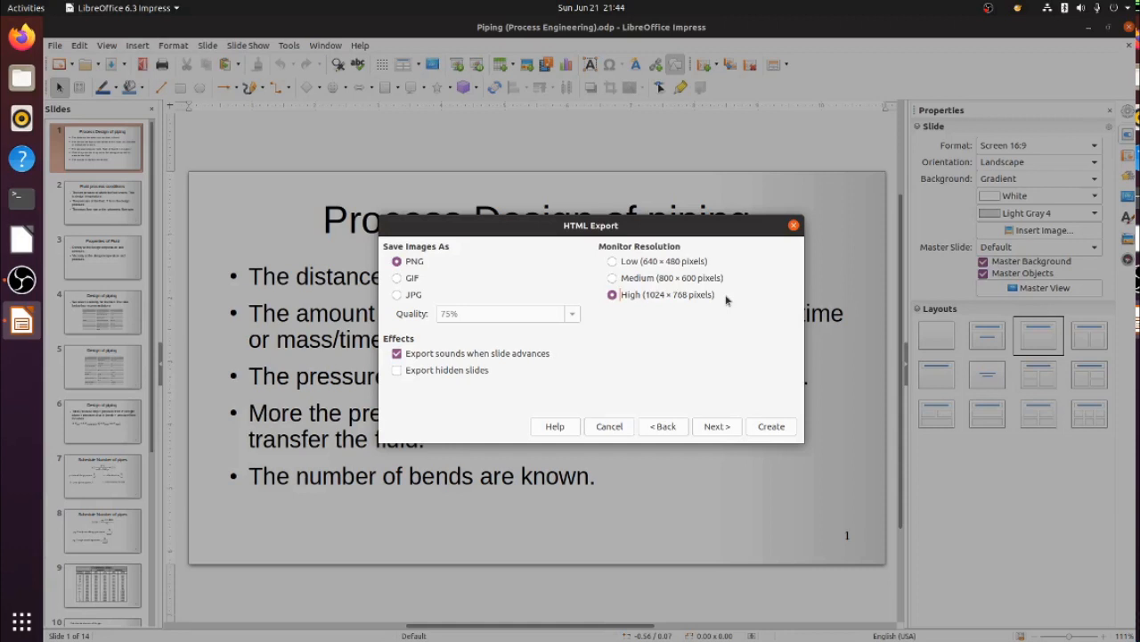
click(396, 354)
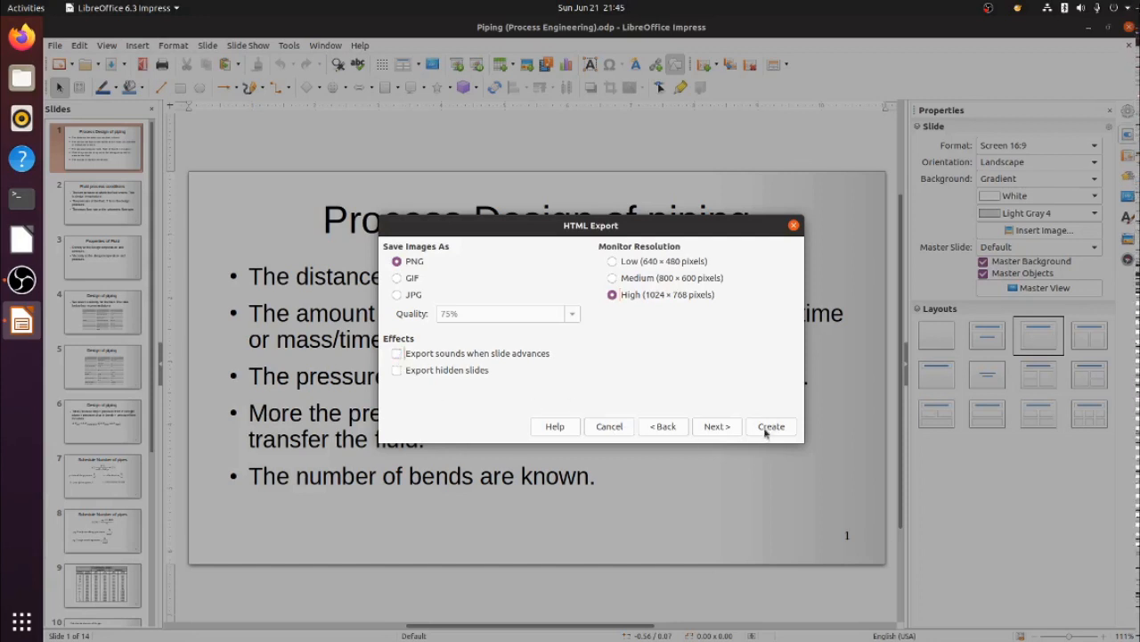
click(718, 426)
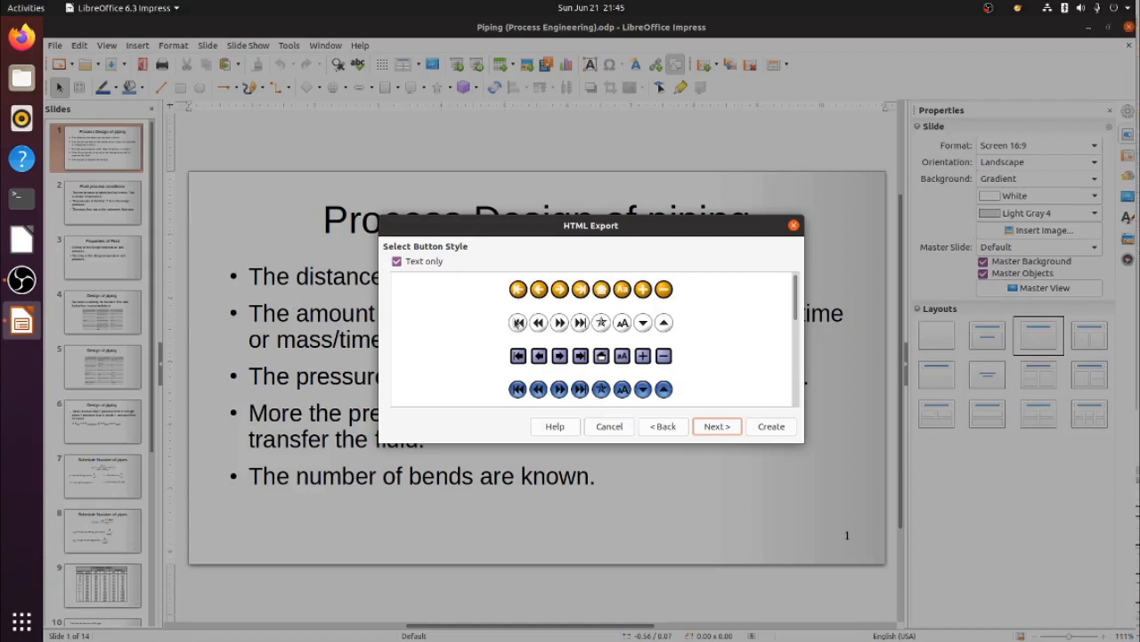
Choose the round white button style with double arrows for the HTML export and apply the color scheme from the document
click(512, 319)
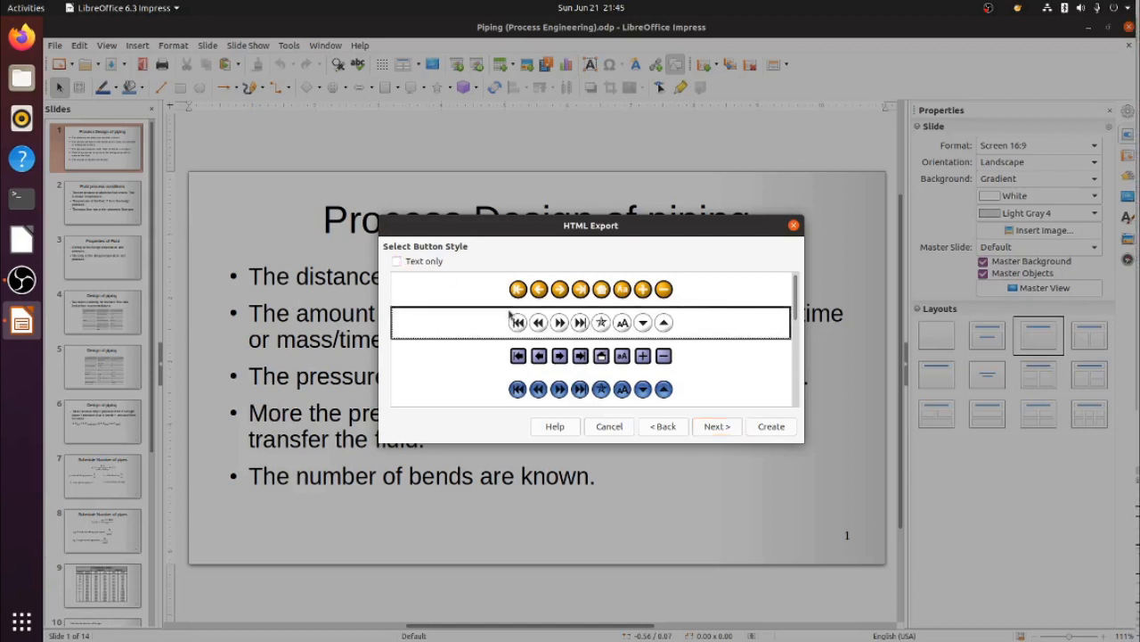
click(716, 427)
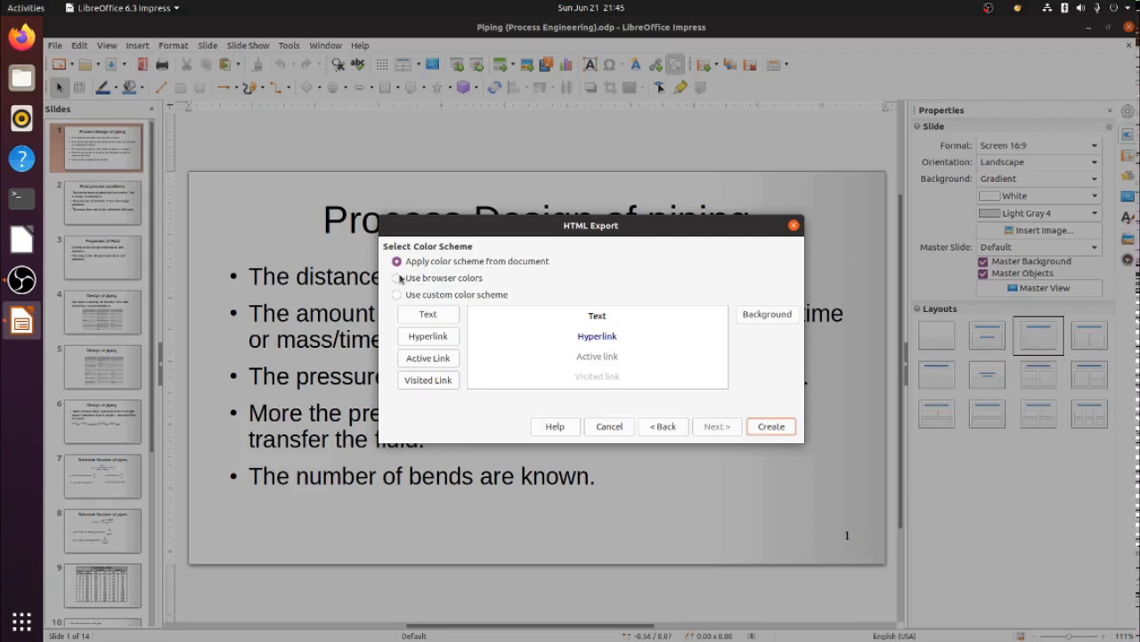
click(398, 278)
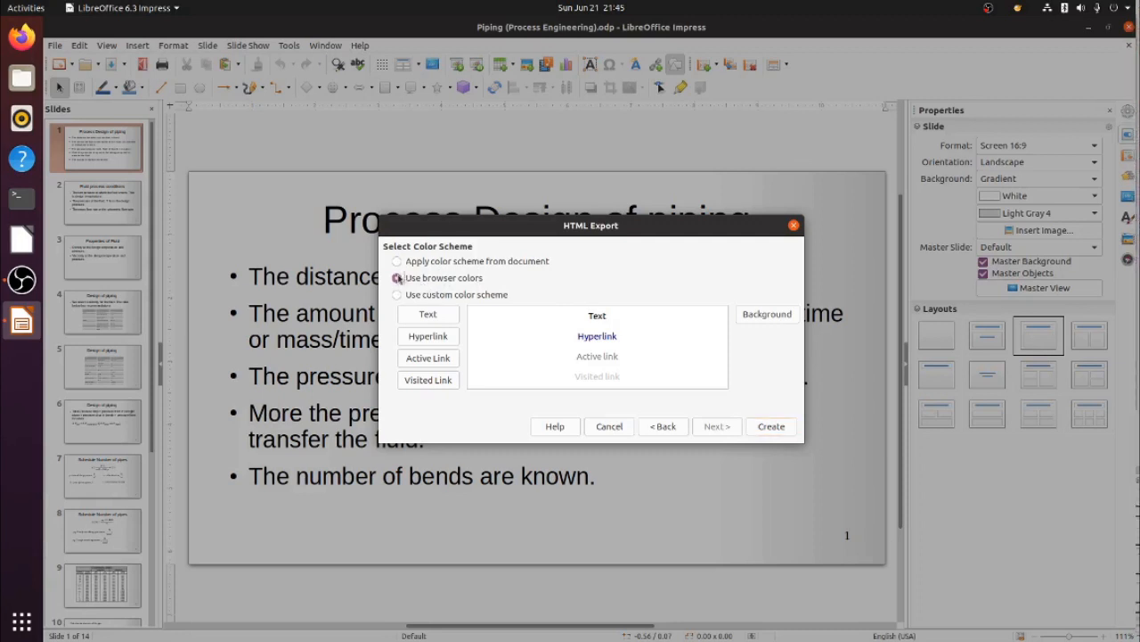
click(398, 296)
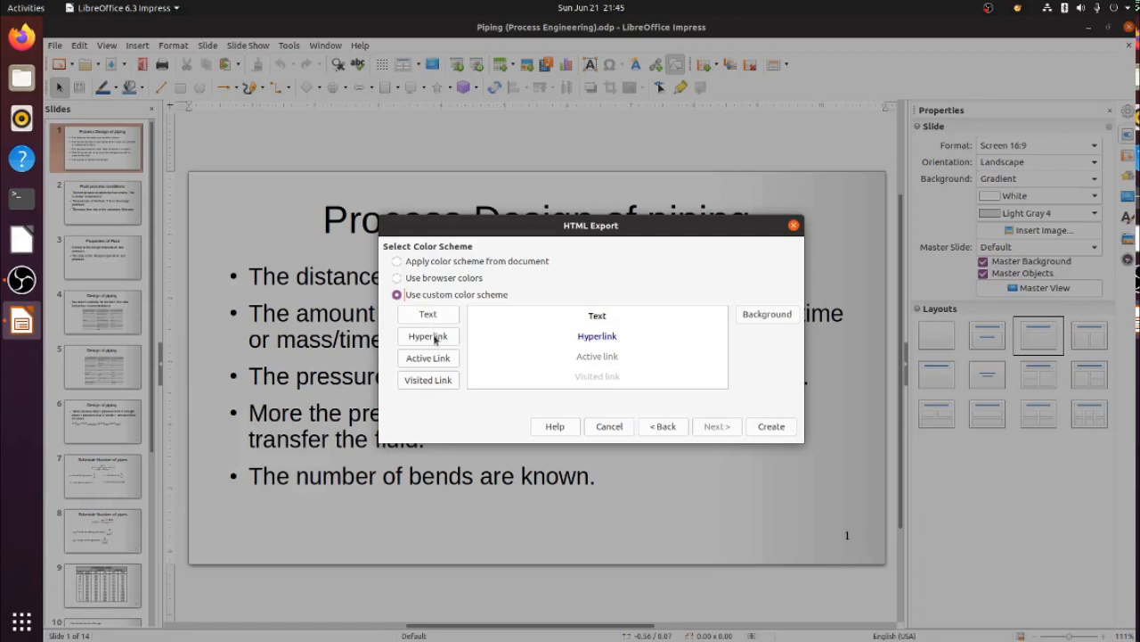
click(396, 261)
Create the HTML export, save its design under the name Piping_demo, and close the presentation and LibreOffice
click(771, 426)
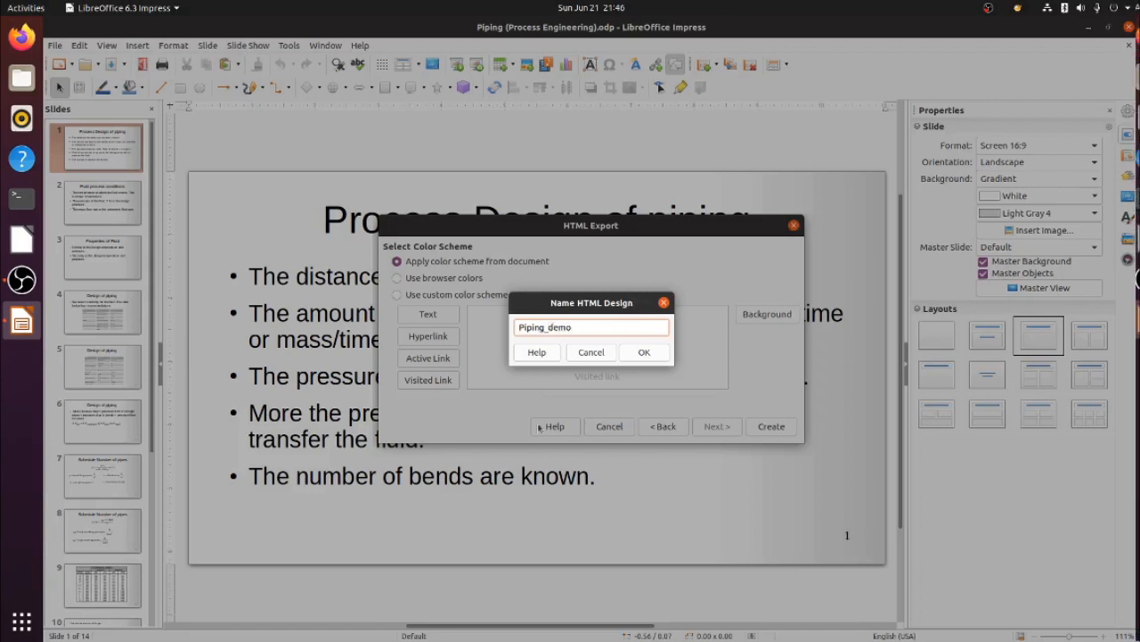
click(653, 356)
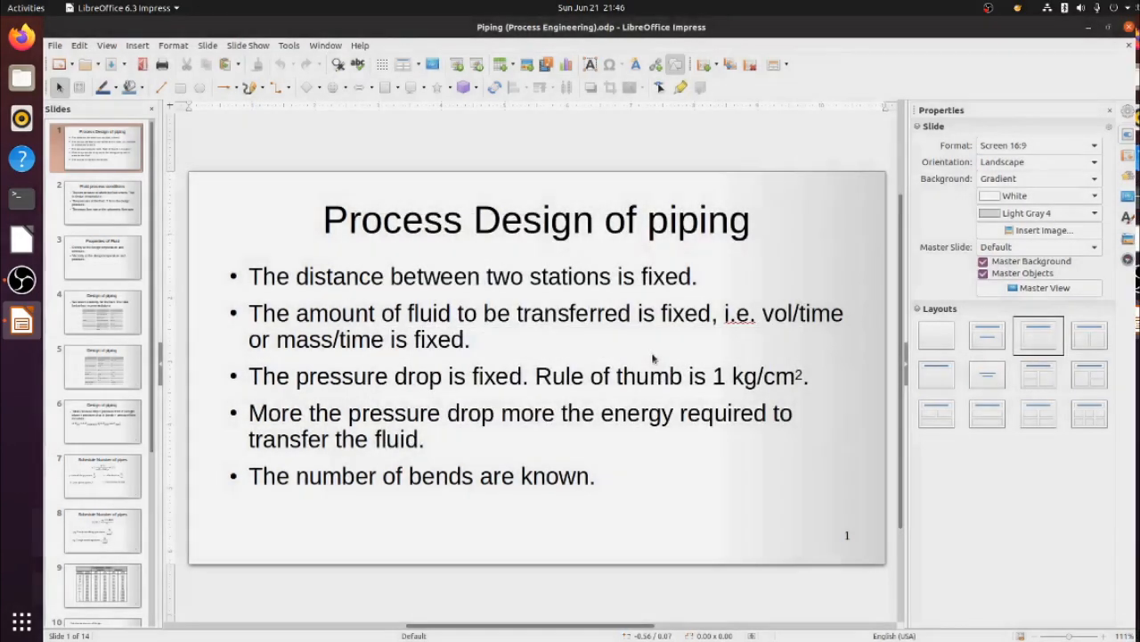
click(1129, 45)
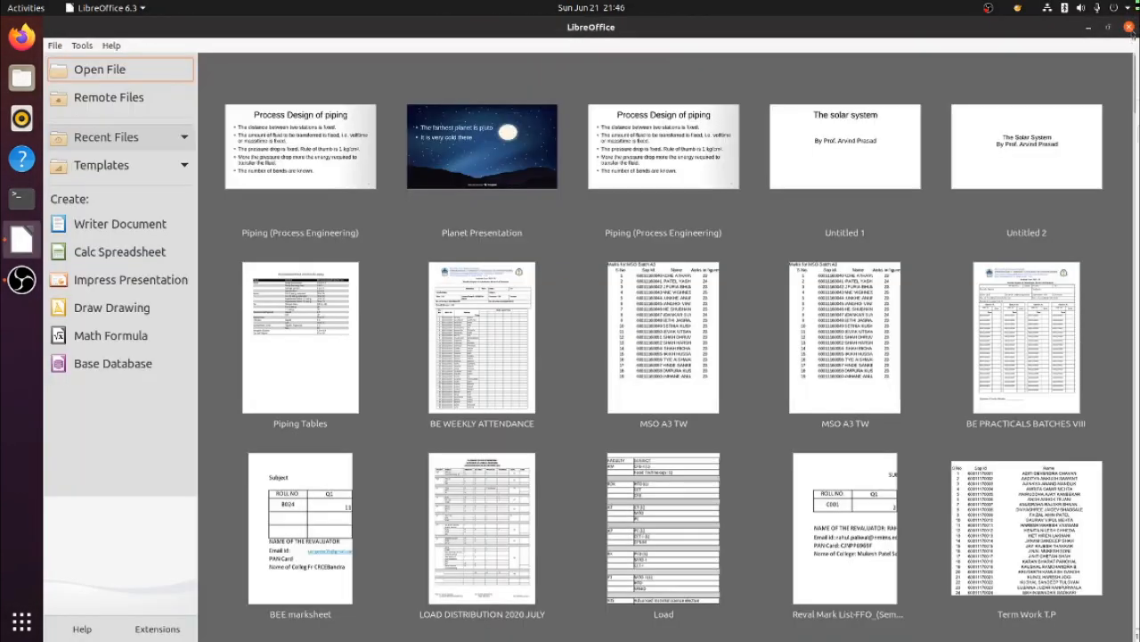
click(1130, 27)
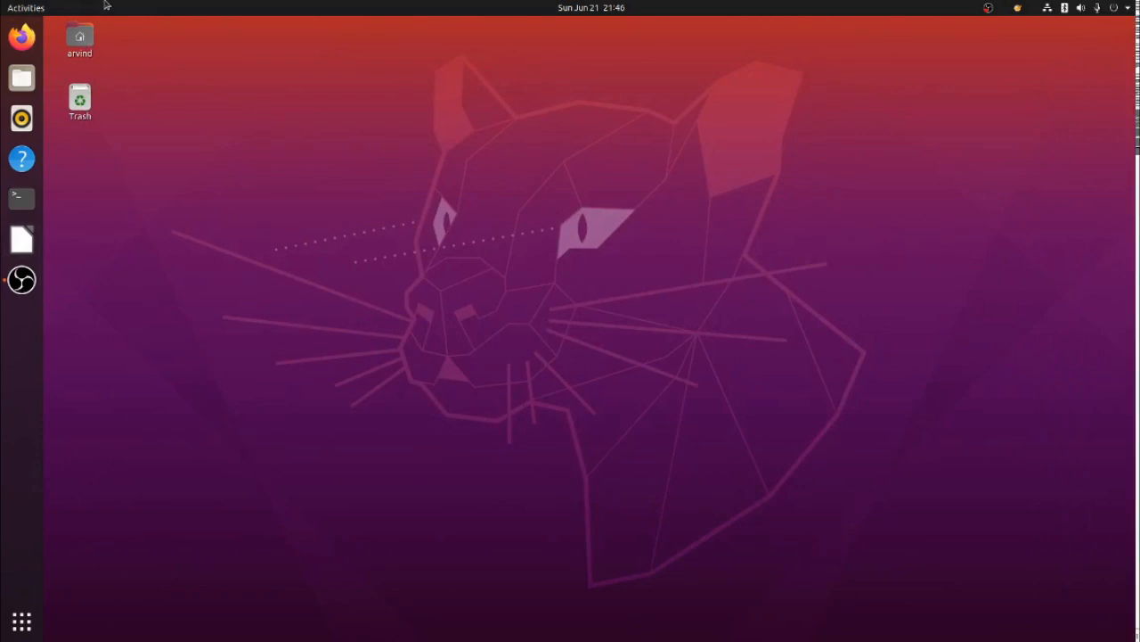
Open the demonstration folder in the home directory using Files and launch Piping (Process Engineering).html in Firefox
double_click(78, 45)
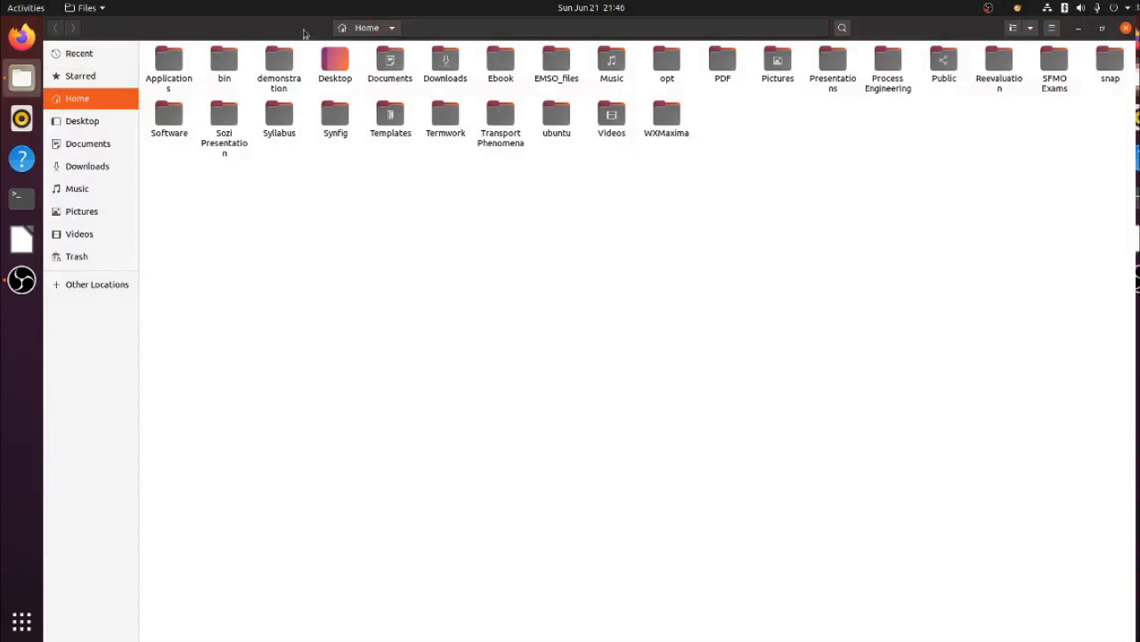
double_click(273, 66)
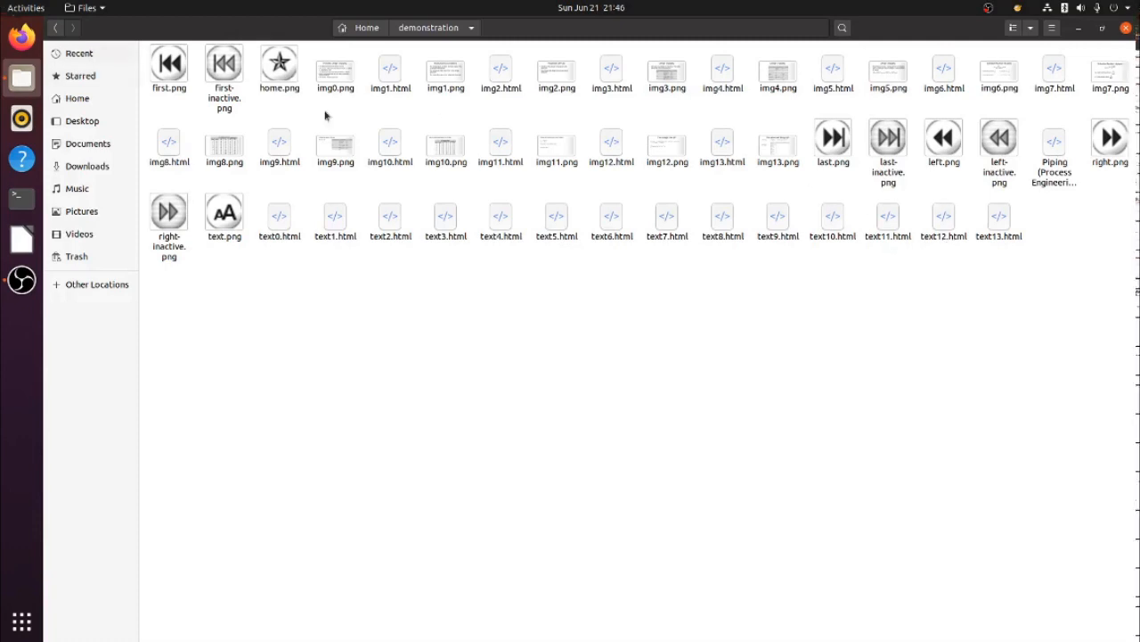
click(1063, 157)
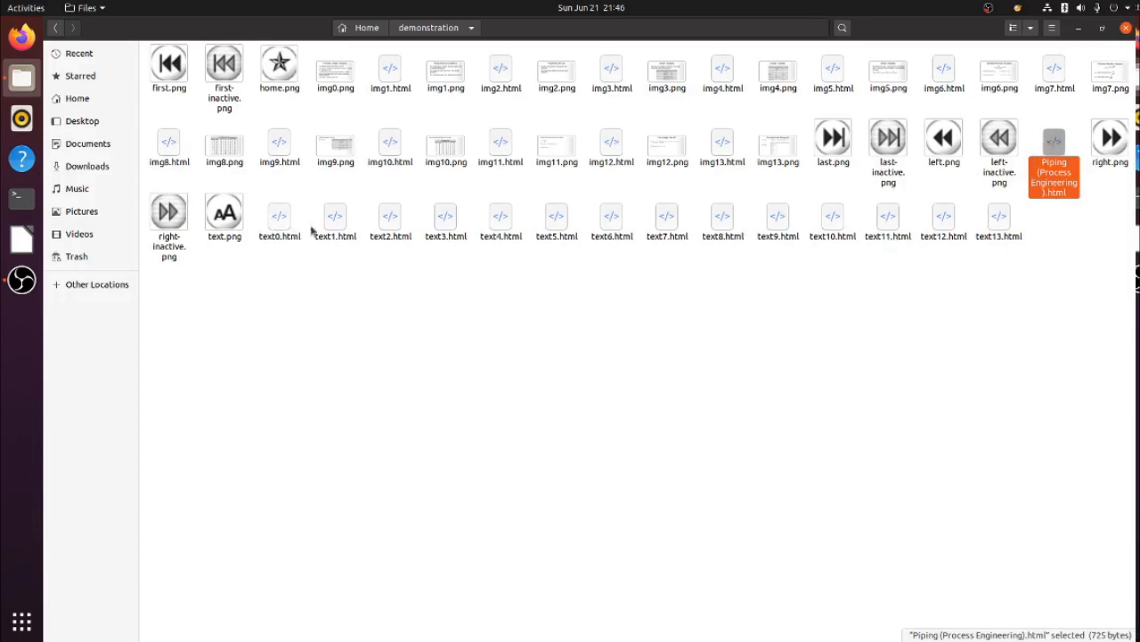
double_click(1052, 143)
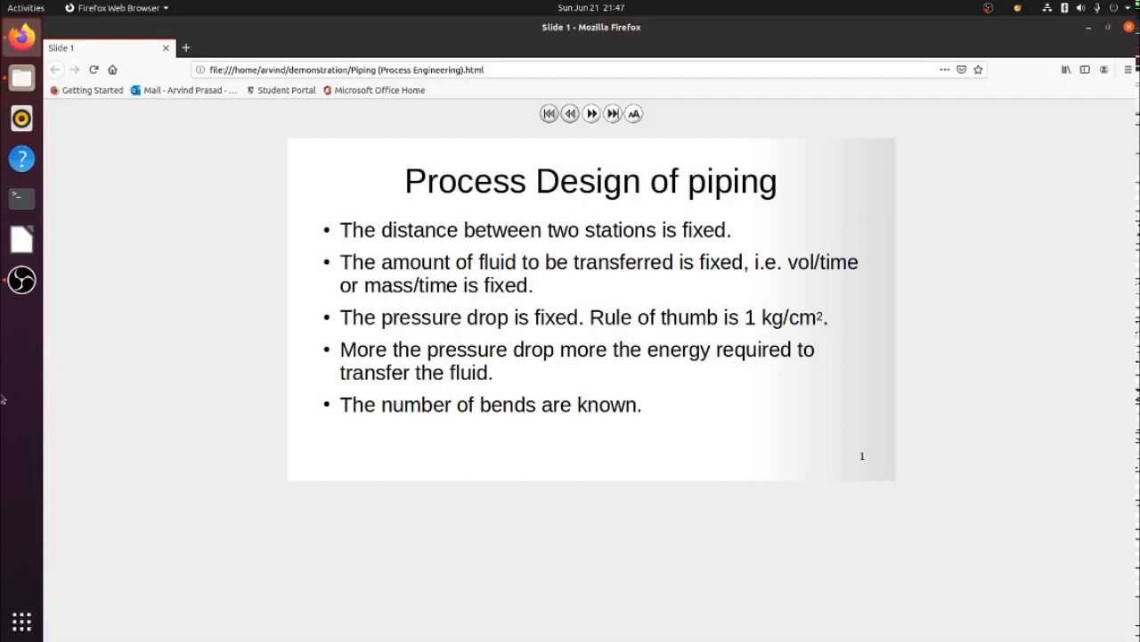
Test the exported slides' next, last, first and previous navigation, finishing on the first slide
click(593, 114)
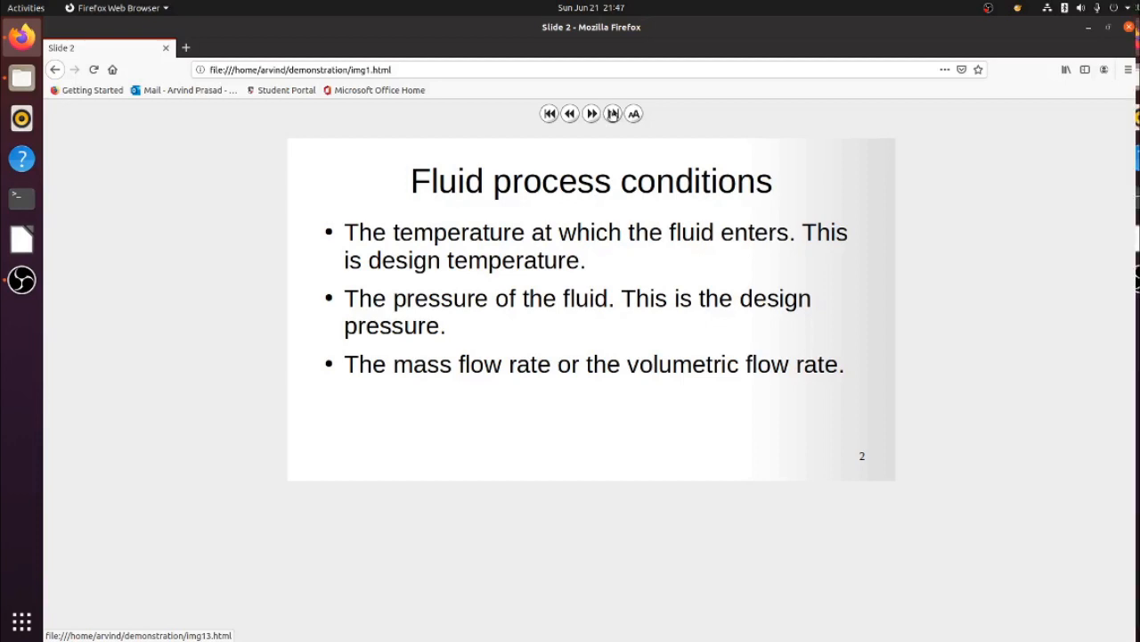
click(613, 114)
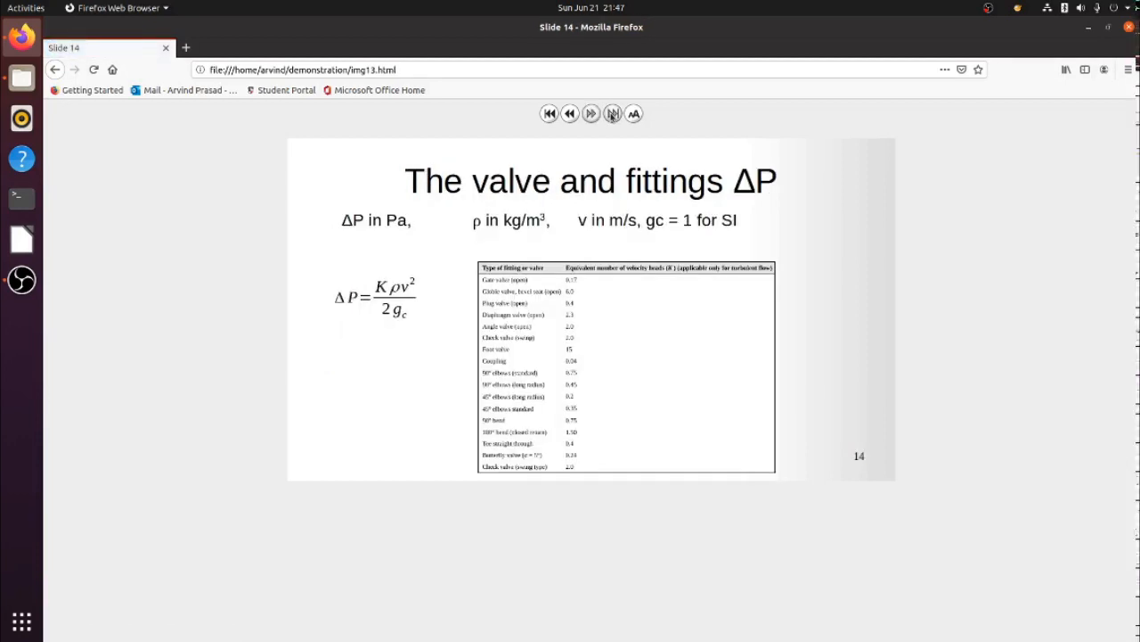
click(550, 115)
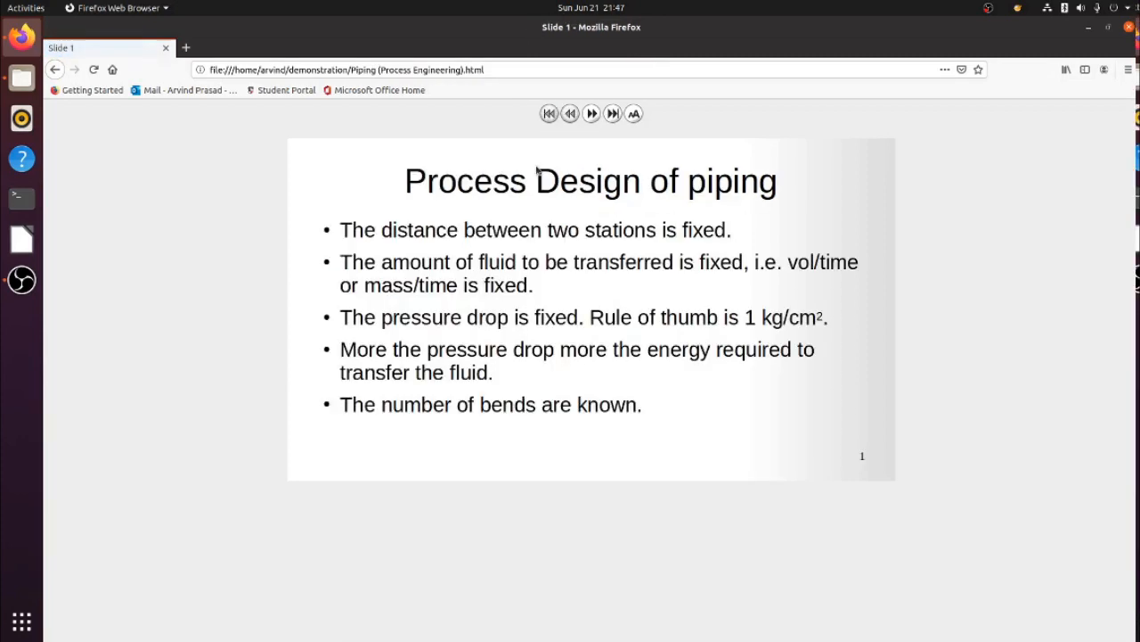
click(592, 114)
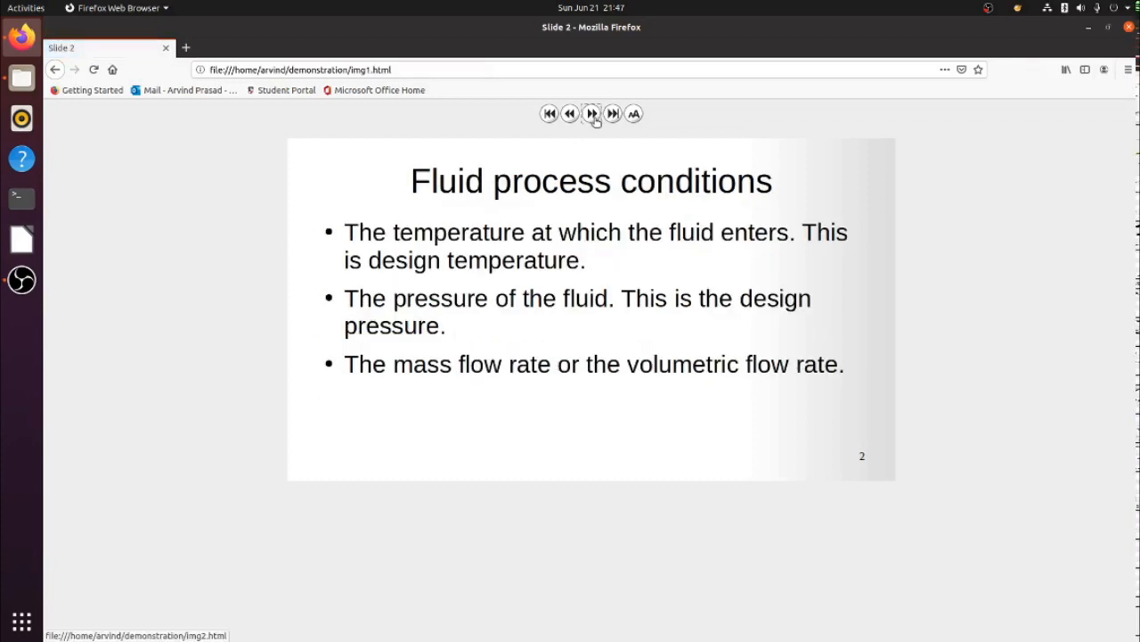
click(592, 115)
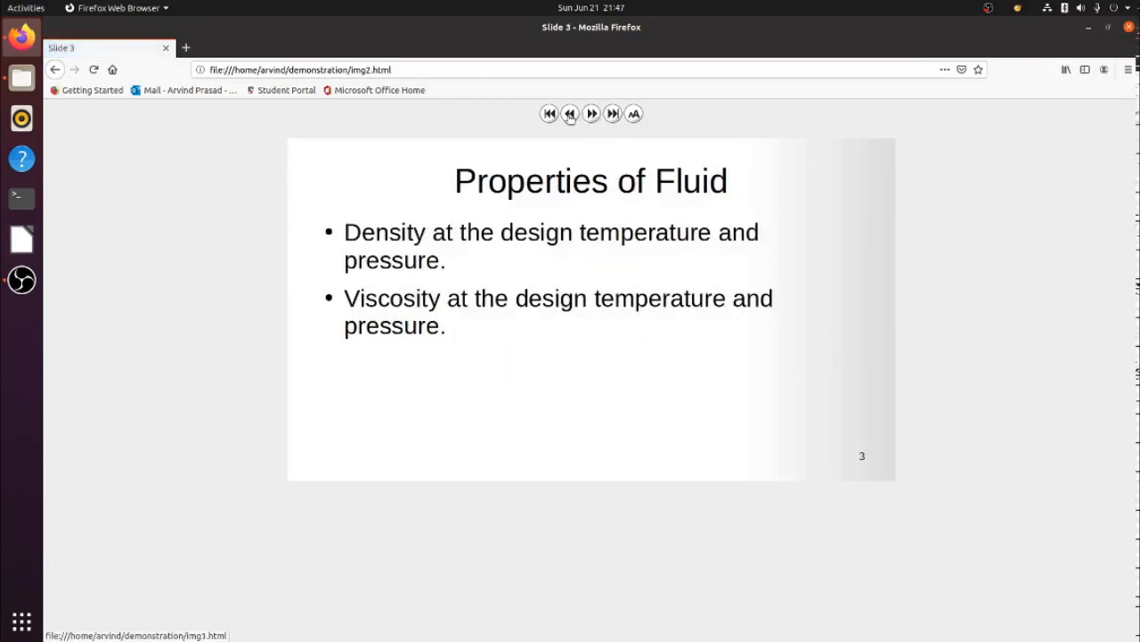
click(570, 115)
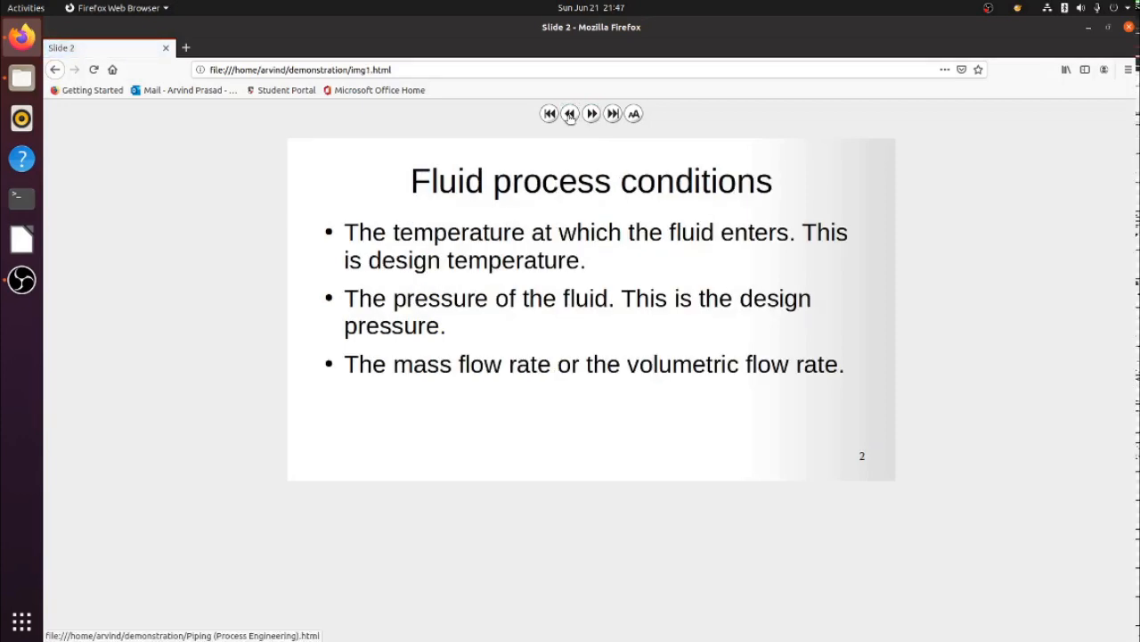
click(570, 114)
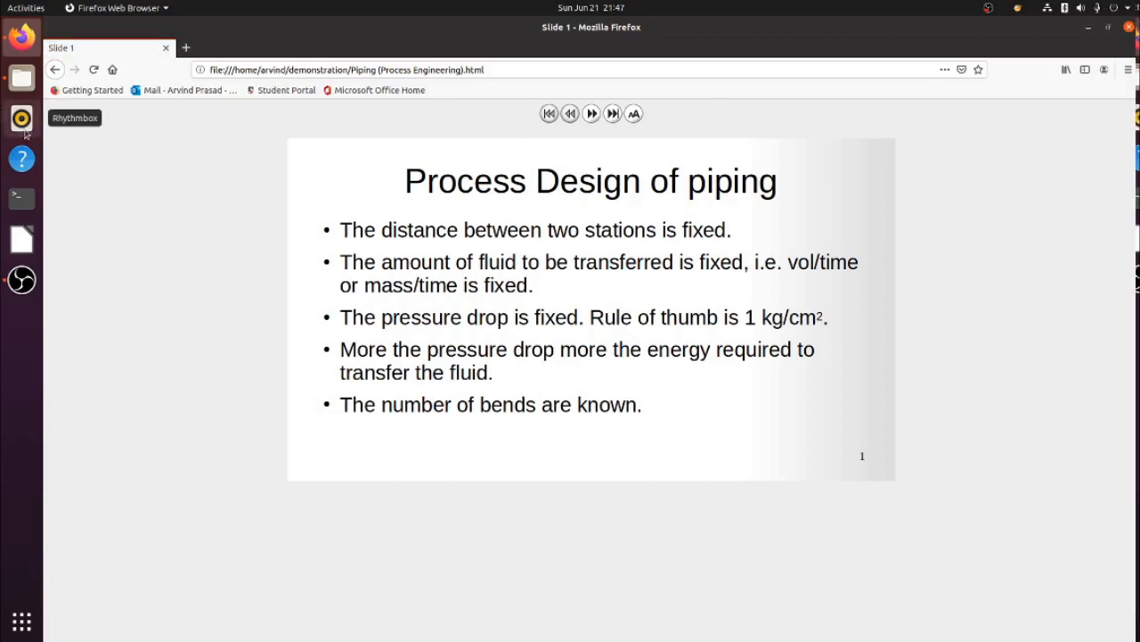
Switch to Files, view the demonstration folder inside the home directory, and close the file manager
click(22, 78)
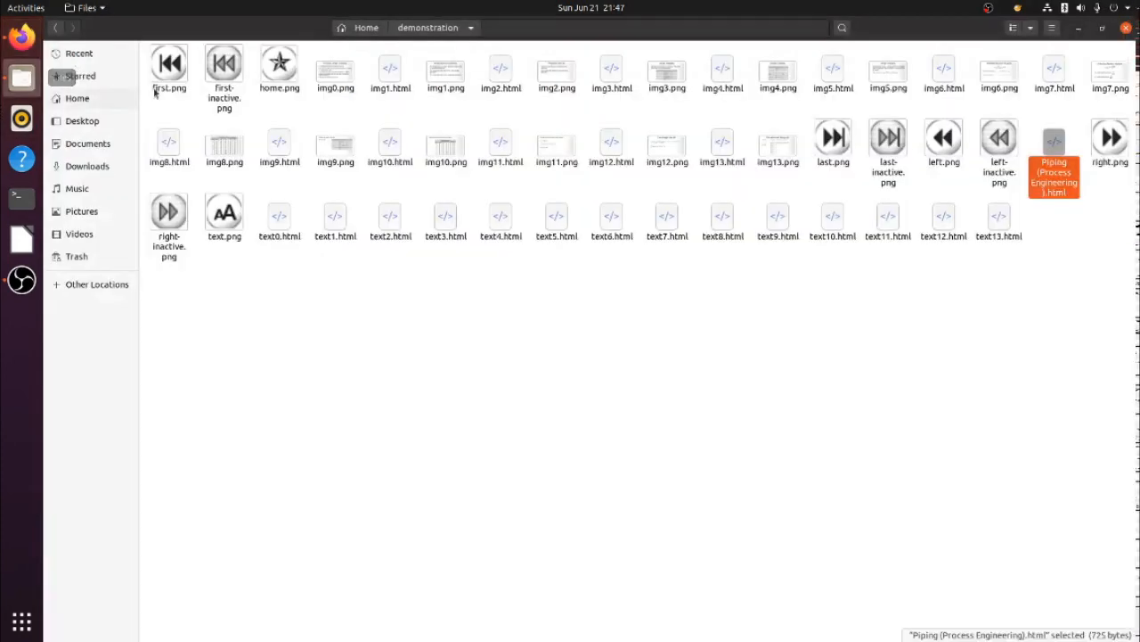
click(359, 29)
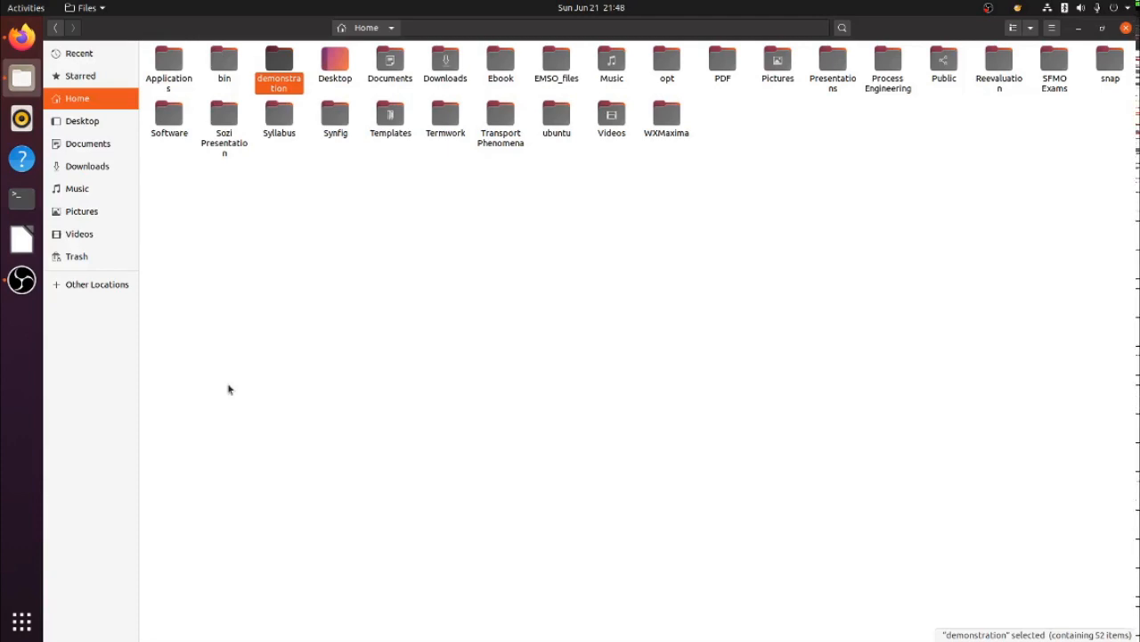
click(1127, 29)
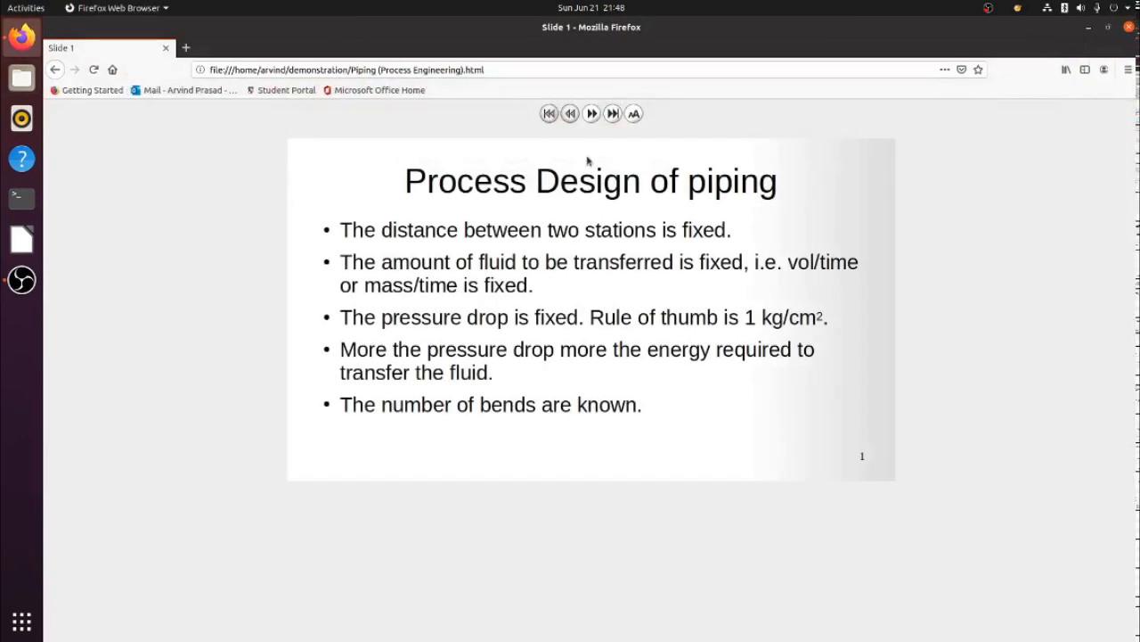
Advance to the second slide and test how the page enlarges and shrinks, finishing at 120% zoom
click(591, 116)
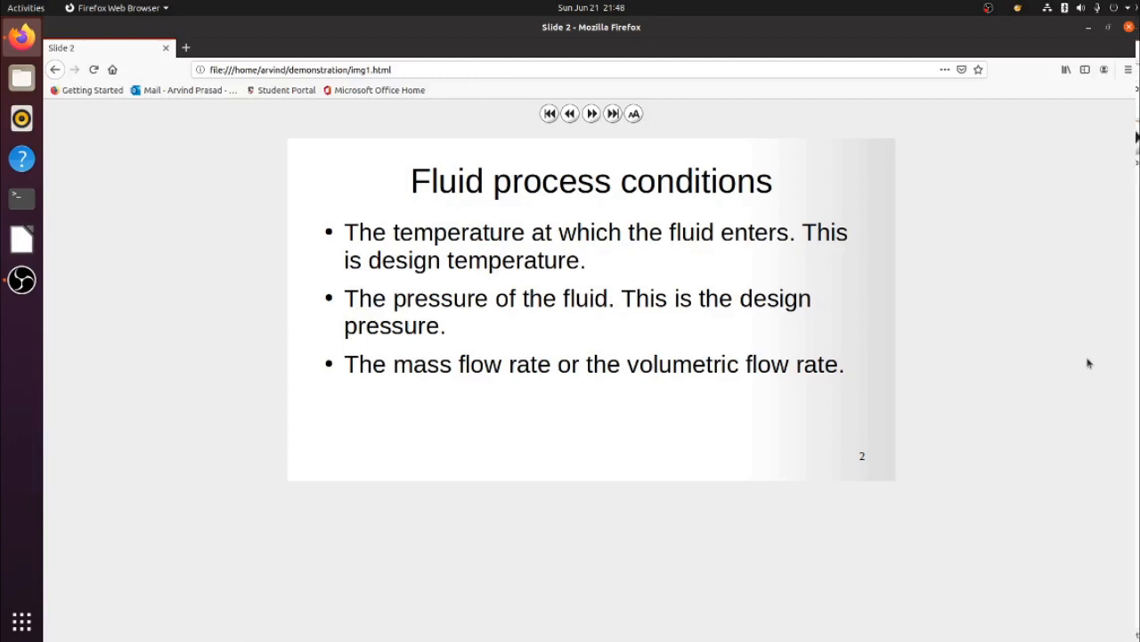
key(ctrl+plus)
key(ctrl+plus)
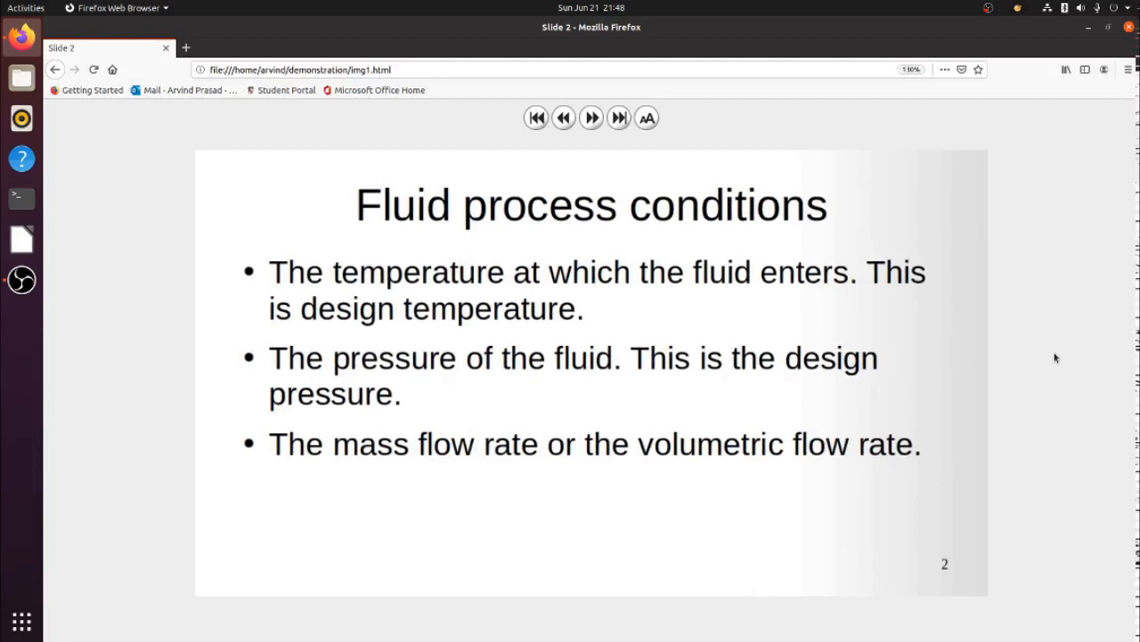
key(ctrl+minus)
key(ctrl+minus)
key(ctrl+minus)
key(ctrl+minus)
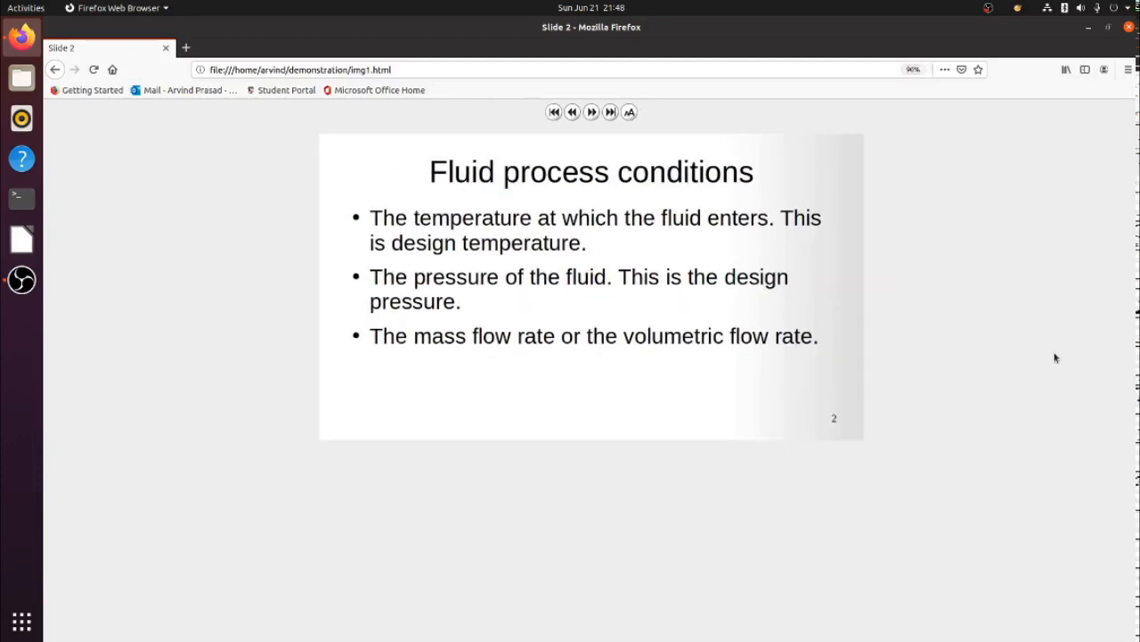
key(ctrl+minus)
key(ctrl+minus)
key(ctrl+plus)
key(ctrl+plus)
key(ctrl+plus)
key(ctrl+plus)
key(ctrl+plus)
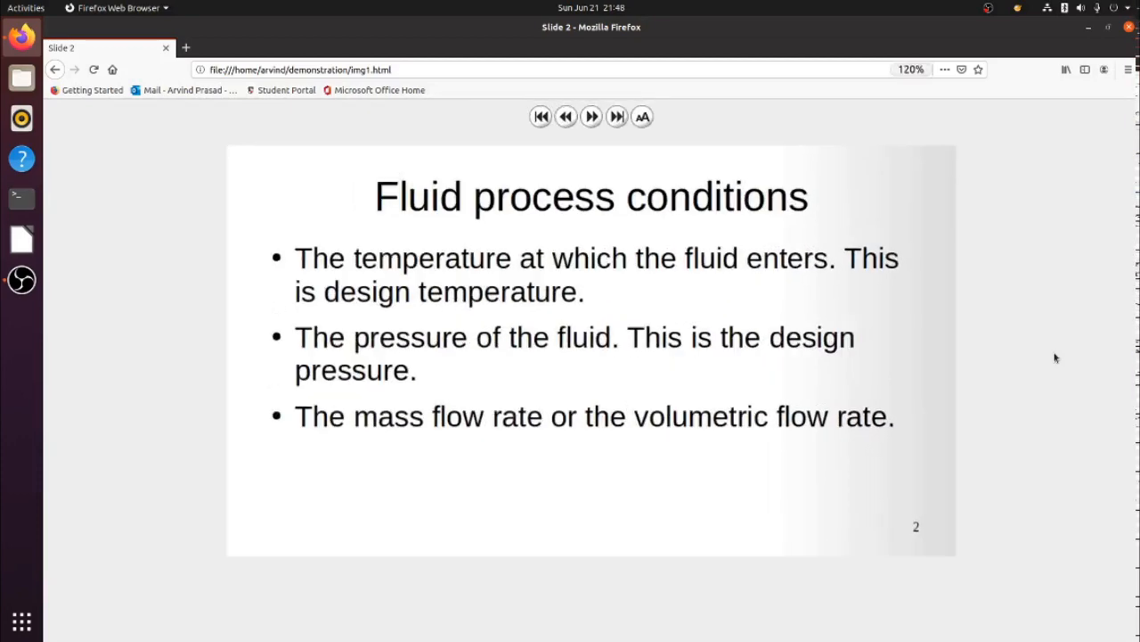
Advance to the third slide, check it at larger page sizes, and return the zoom to 120%
click(592, 118)
key(ctrl+plus)
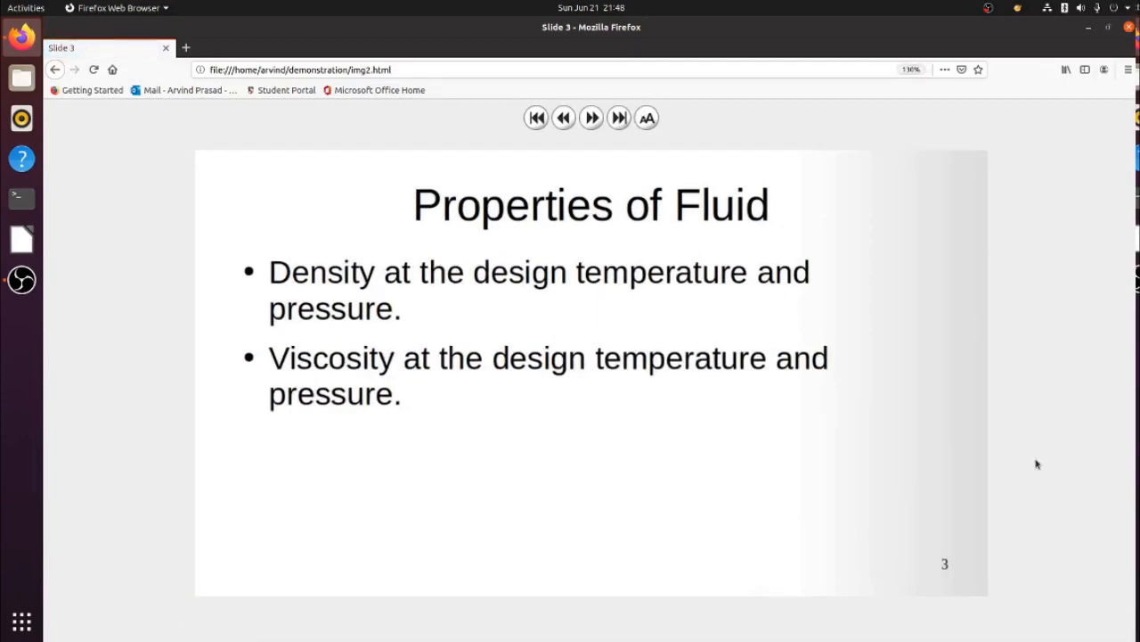
key(ctrl+plus)
key(ctrl+plus)
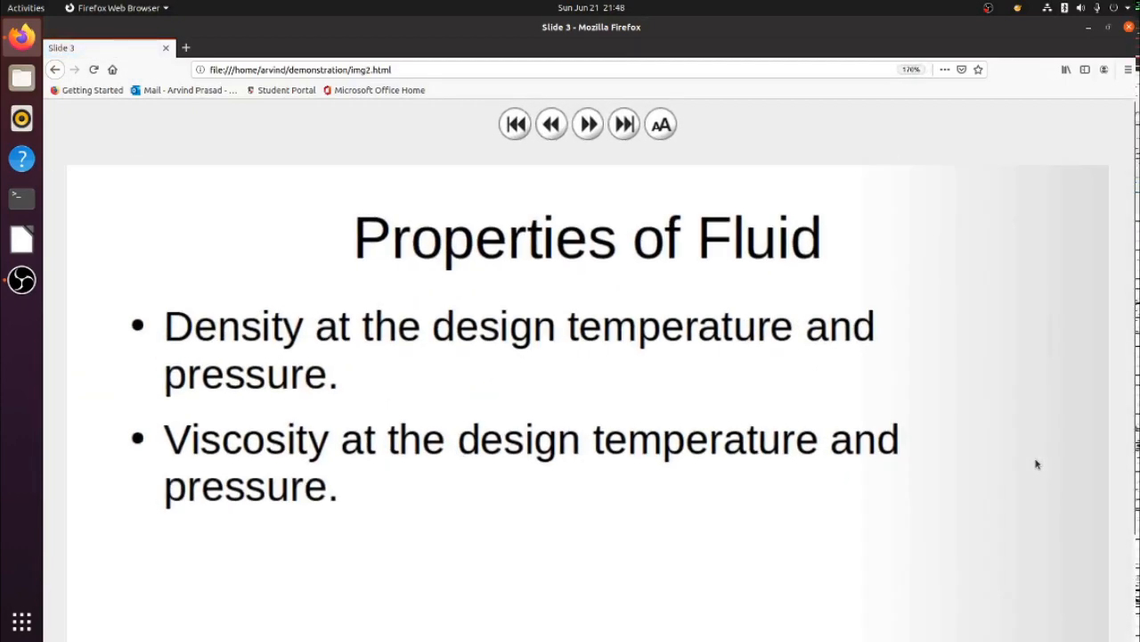
key(ctrl+minus)
key(ctrl+minus)
key(ctrl+minus)
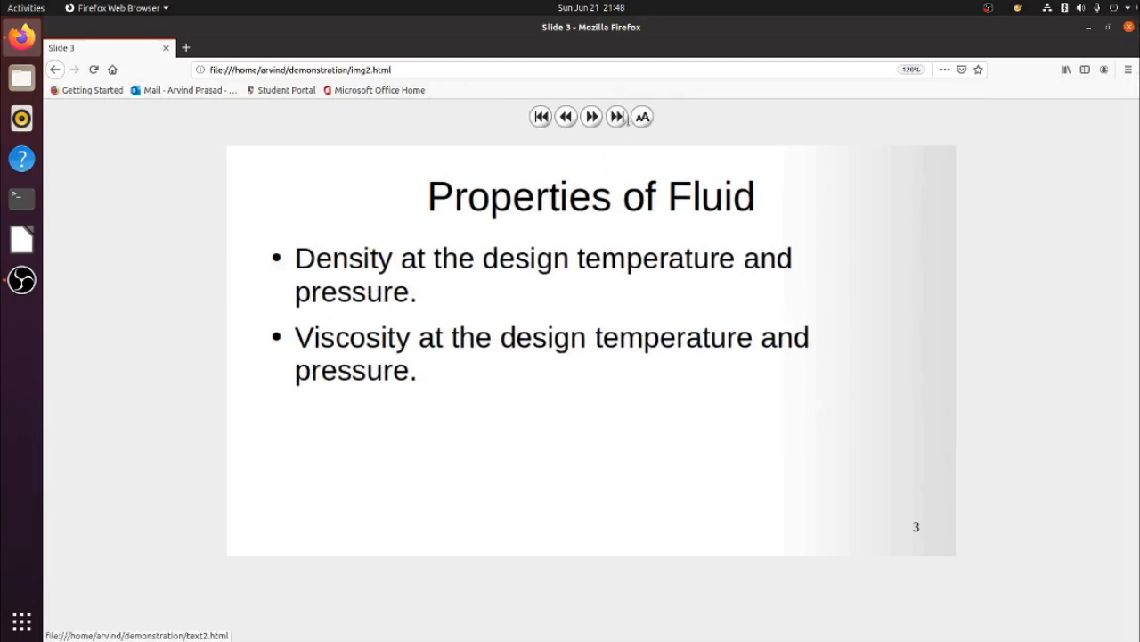
View the text version of the third slide and close Firefox
click(642, 117)
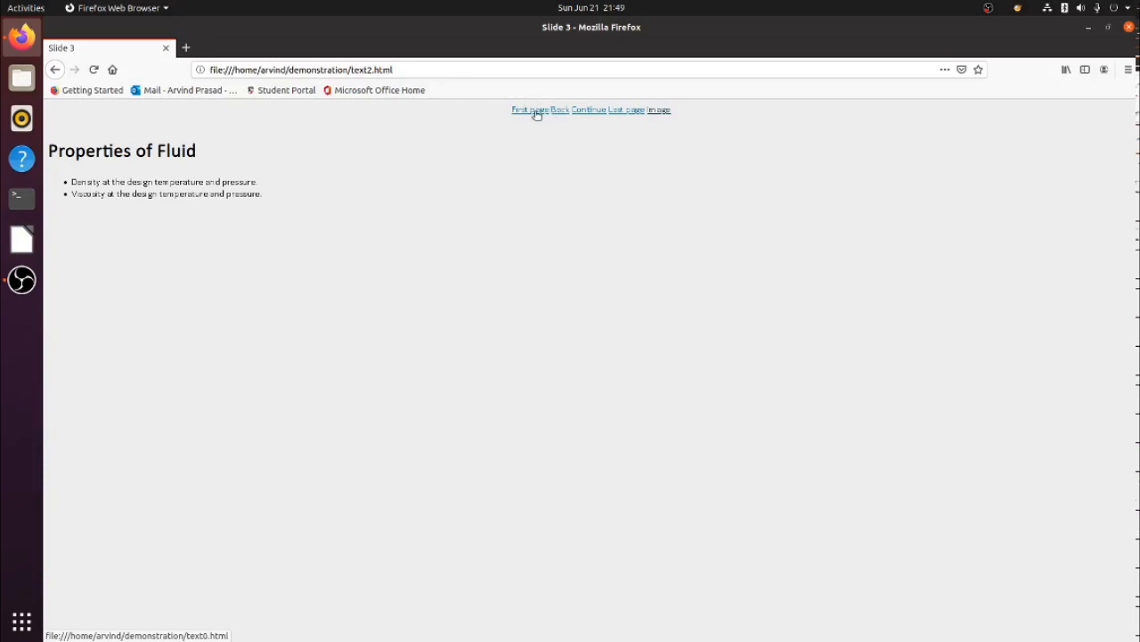
click(1128, 29)
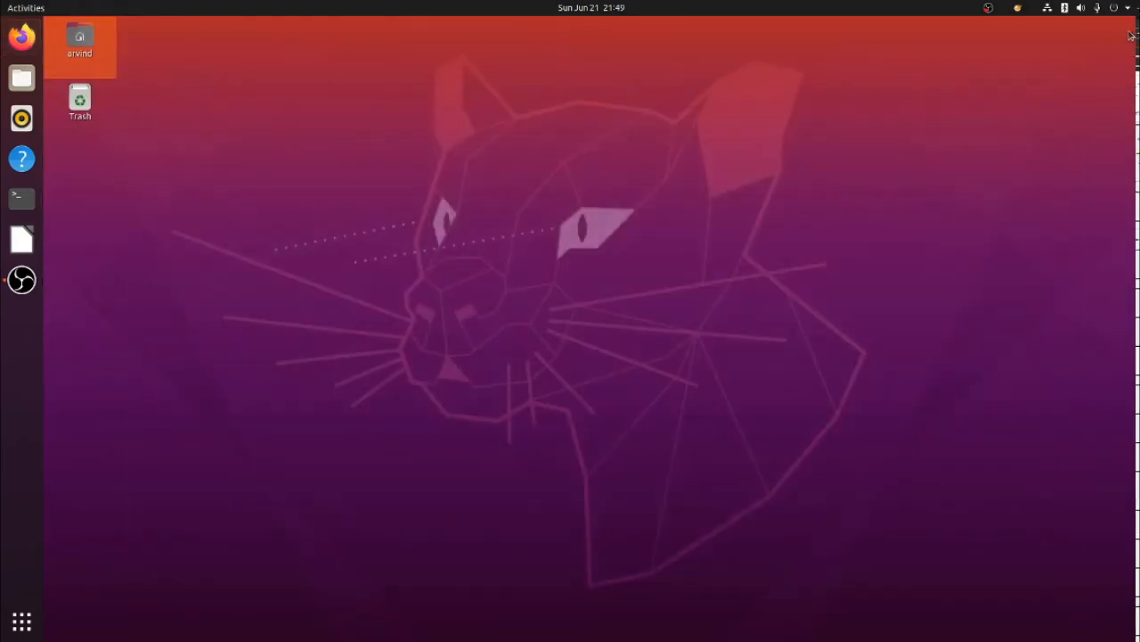